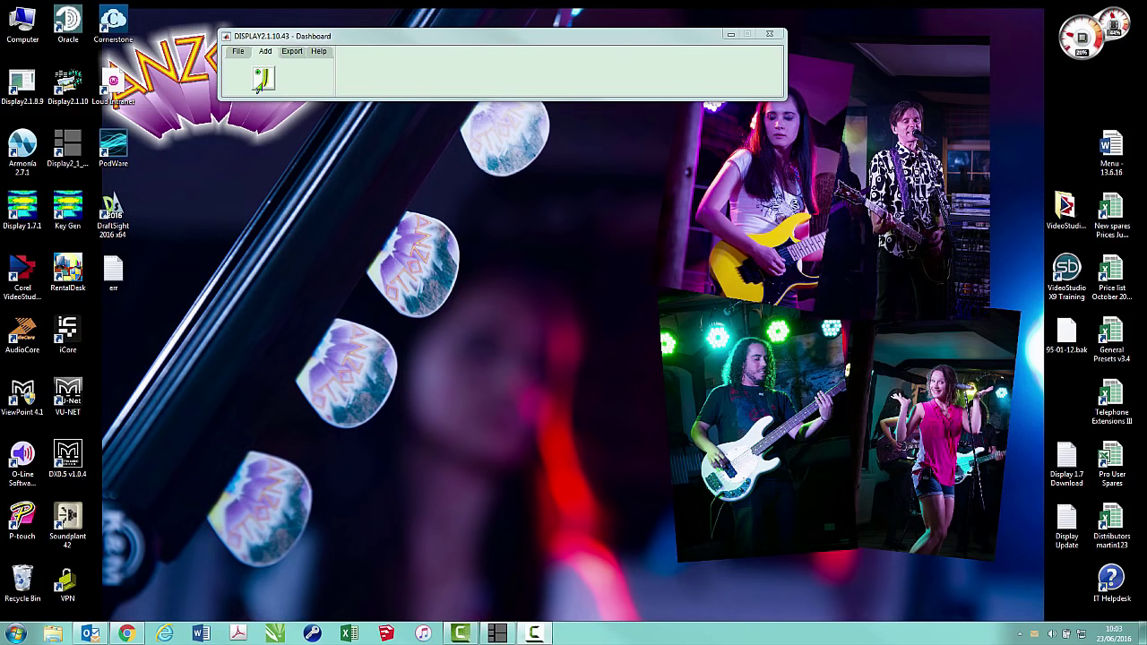
# Add a flown 12-cabinet MLAC array named 'Main L&R' to the project
pyautogui.click(262, 81)
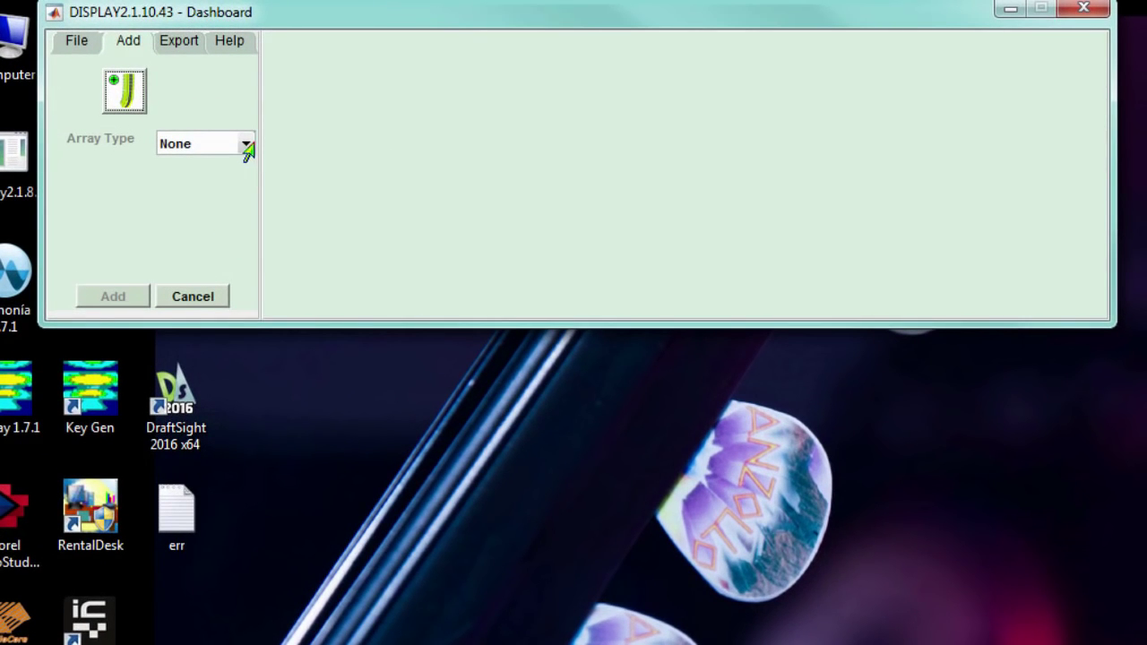
pyautogui.click(248, 148)
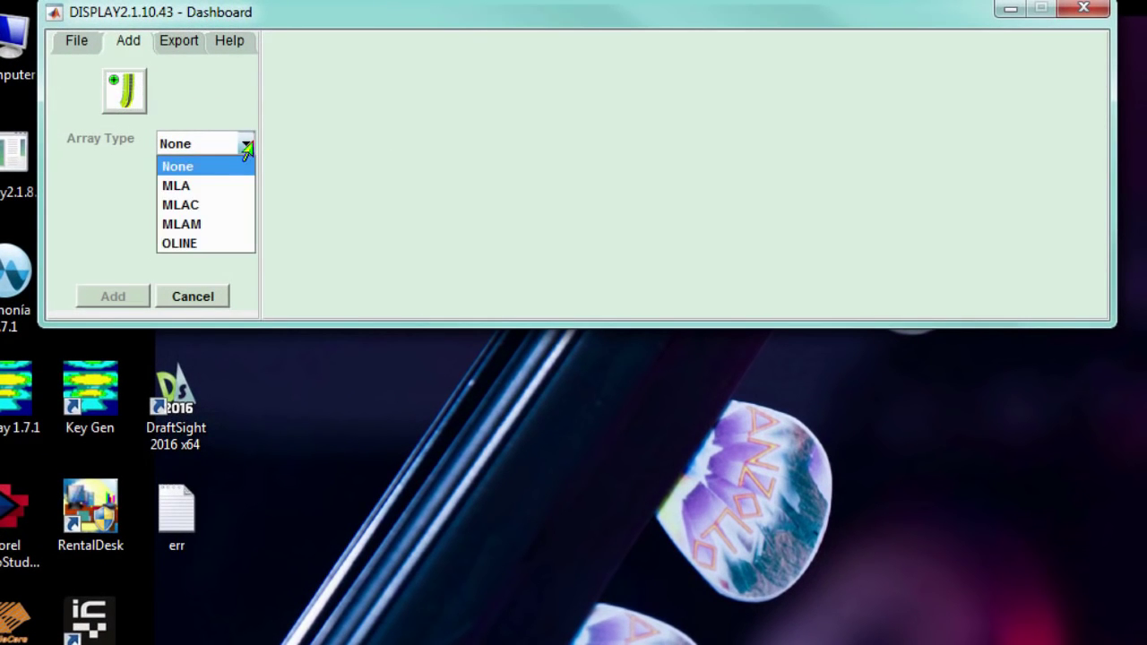
pyautogui.click(166, 205)
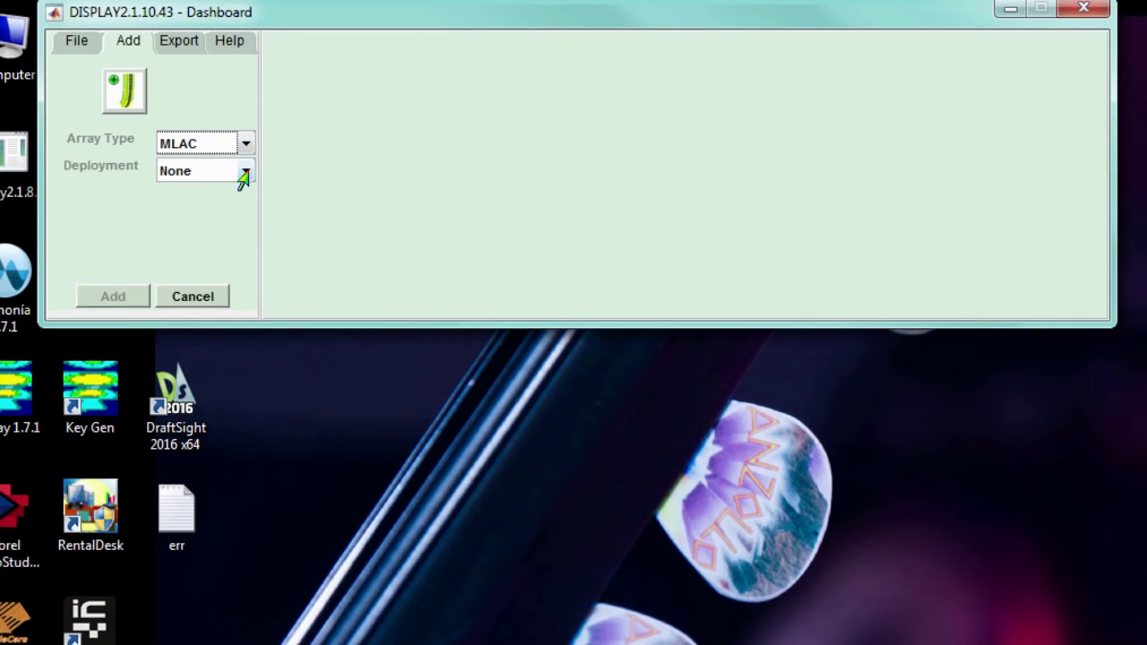
pyautogui.click(244, 172)
pyautogui.click(172, 213)
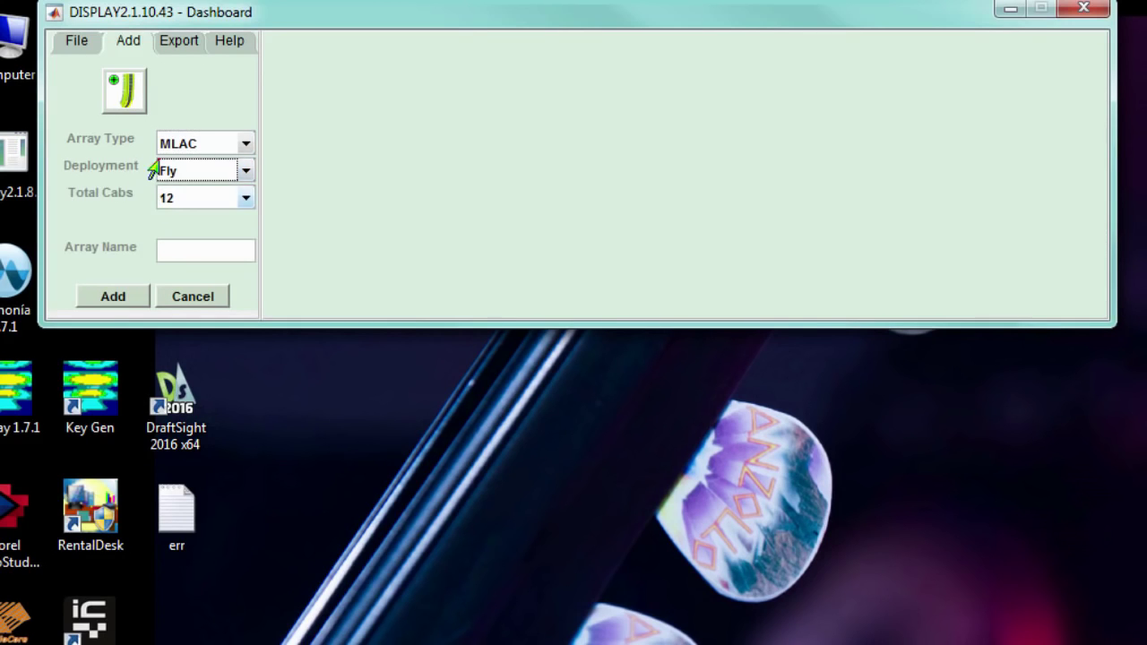
pyautogui.click(201, 250)
pyautogui.write('Main L&R')
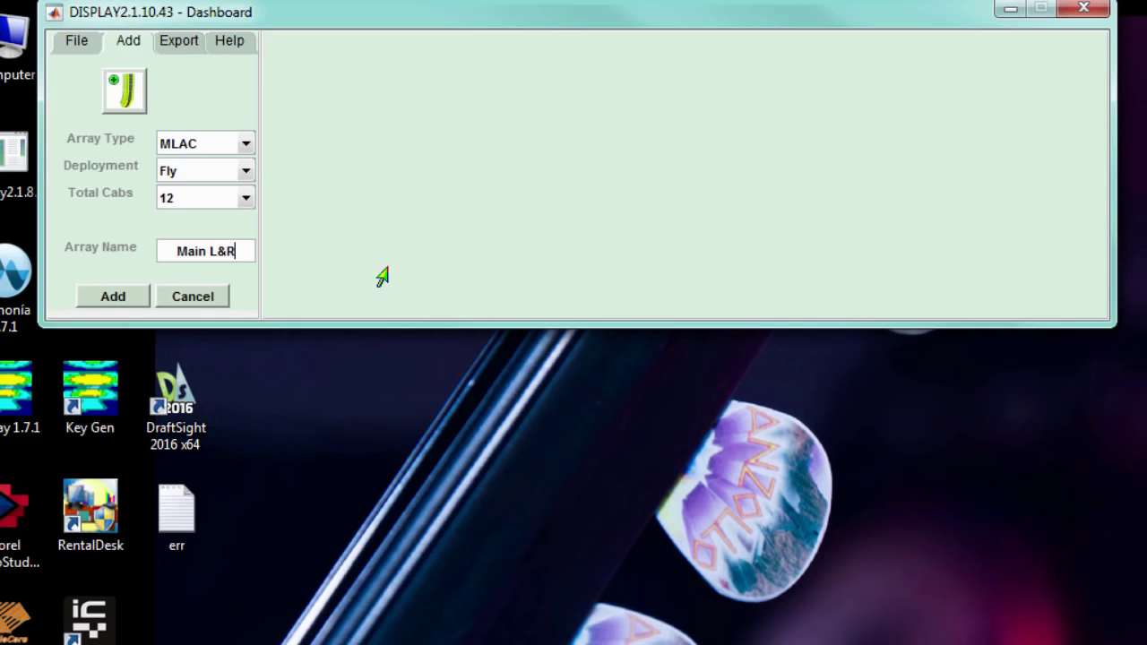
pyautogui.click(120, 295)
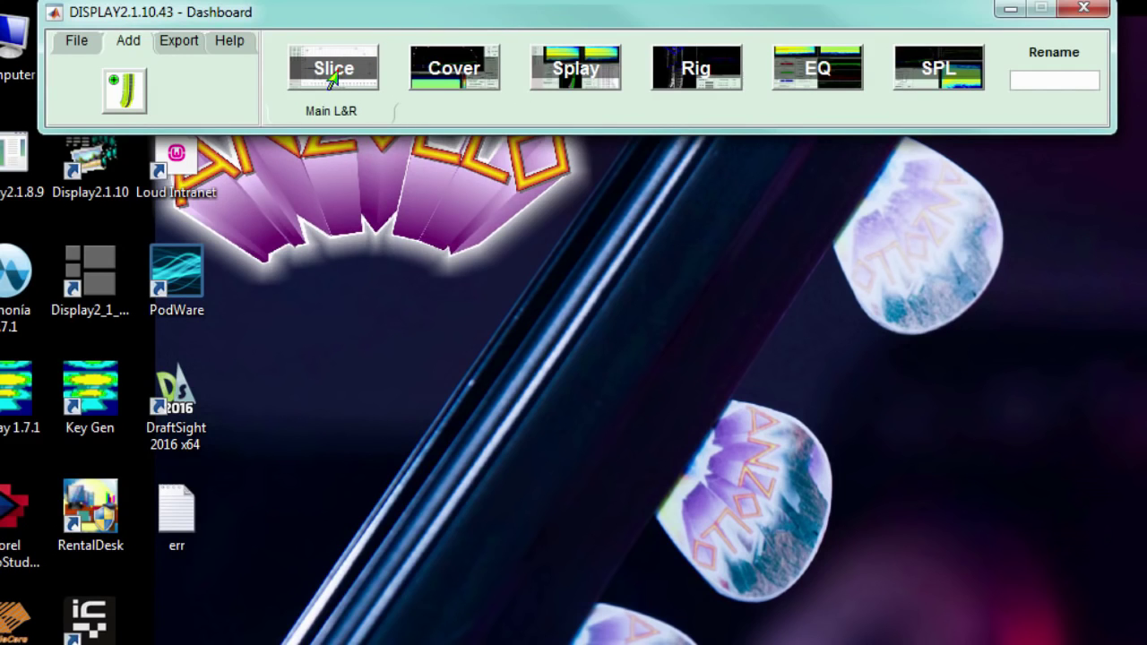
# Create a new Main L&R slice with 18 m maximum height and 50 m maximum length
pyautogui.click(332, 78)
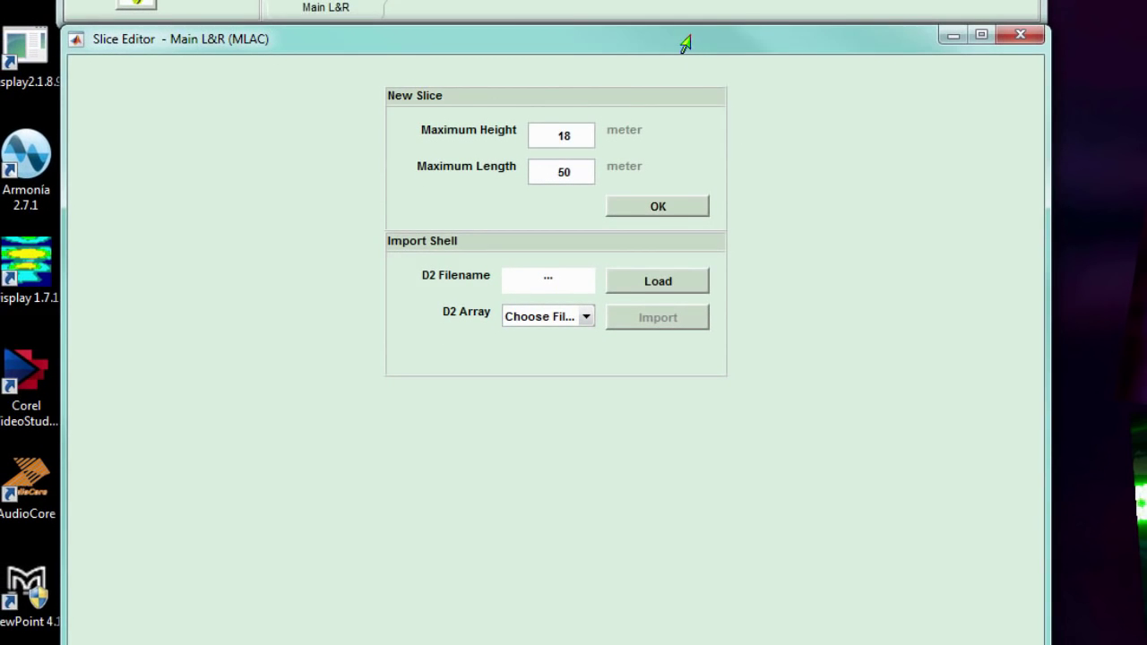
pyautogui.click(652, 211)
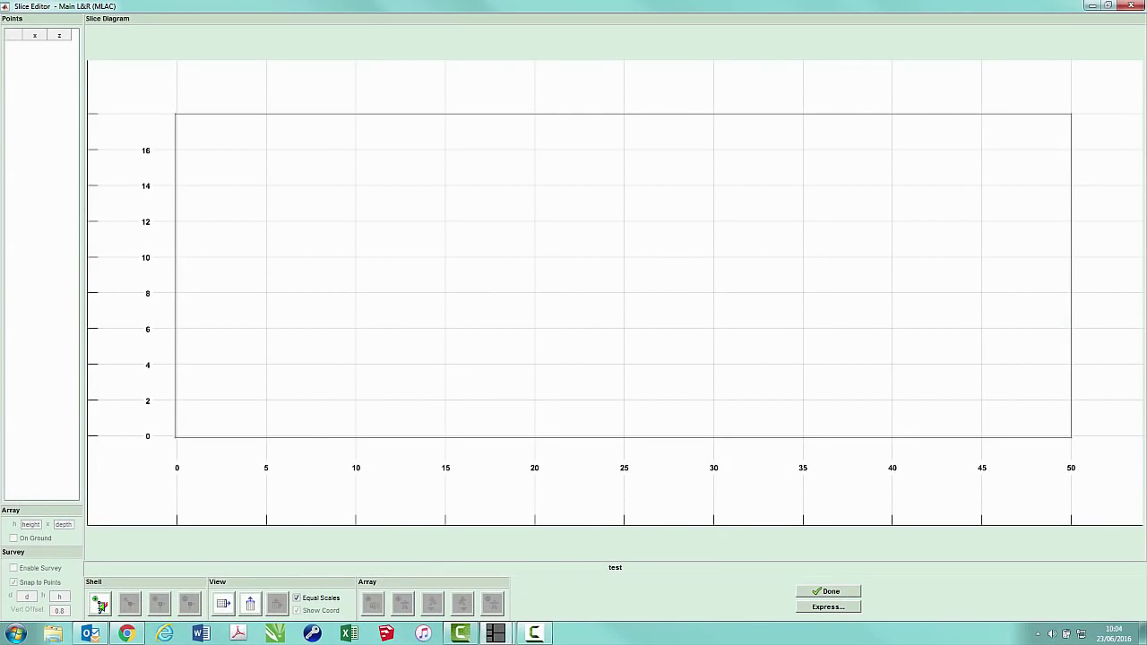
# Trace the stage, raked floor and first tier from (0, 1.8) to (32.3, 7.6)
pyautogui.click(99, 605)
pyautogui.click(174, 403)
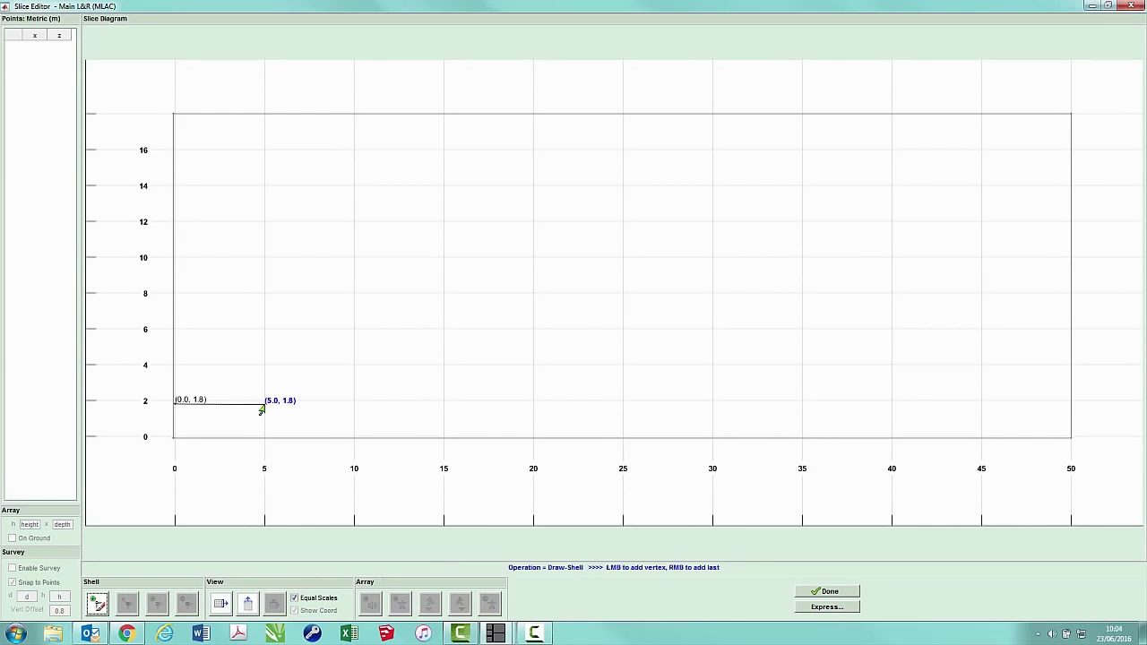
pyautogui.click(264, 404)
pyautogui.click(262, 436)
pyautogui.click(339, 433)
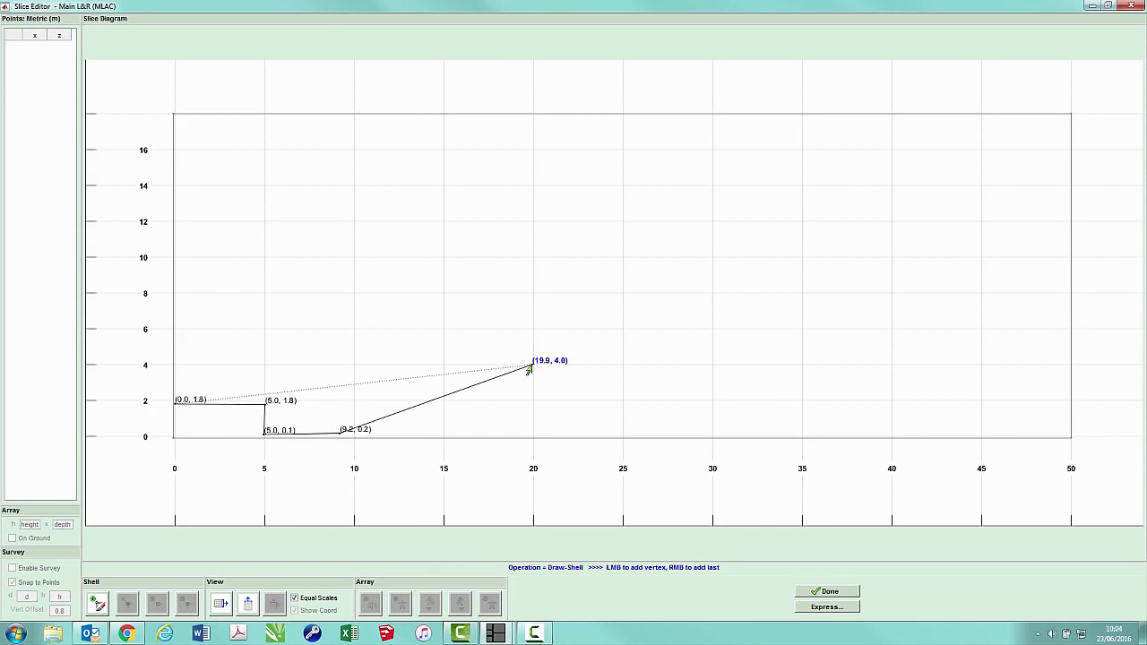
pyautogui.click(532, 364)
pyautogui.click(576, 364)
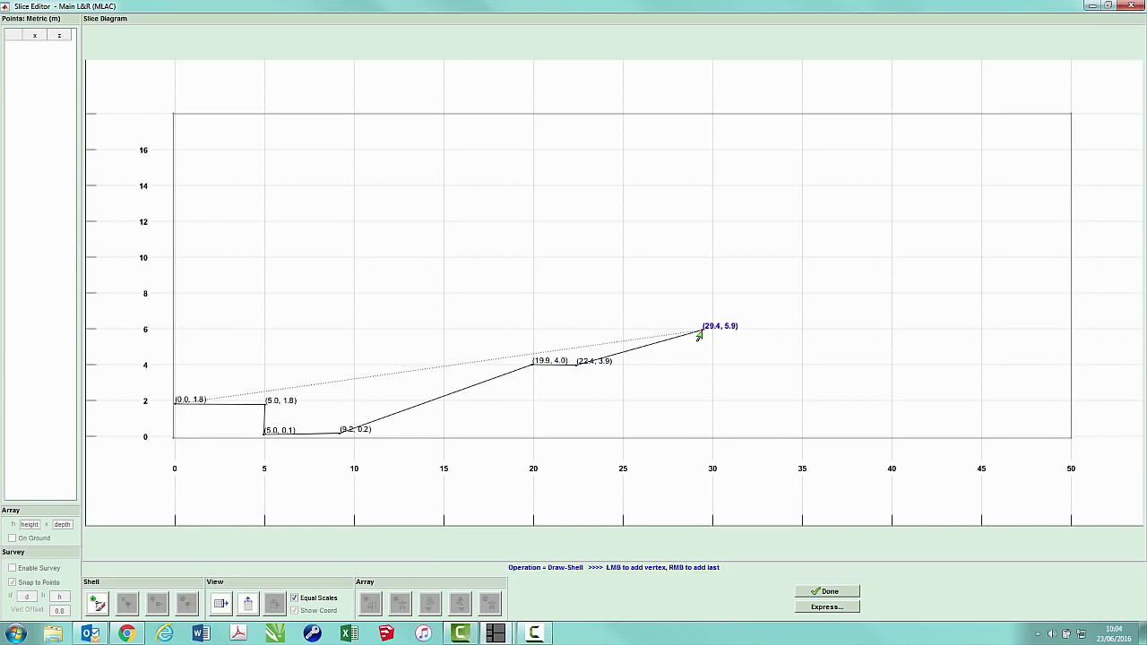
pyautogui.click(702, 331)
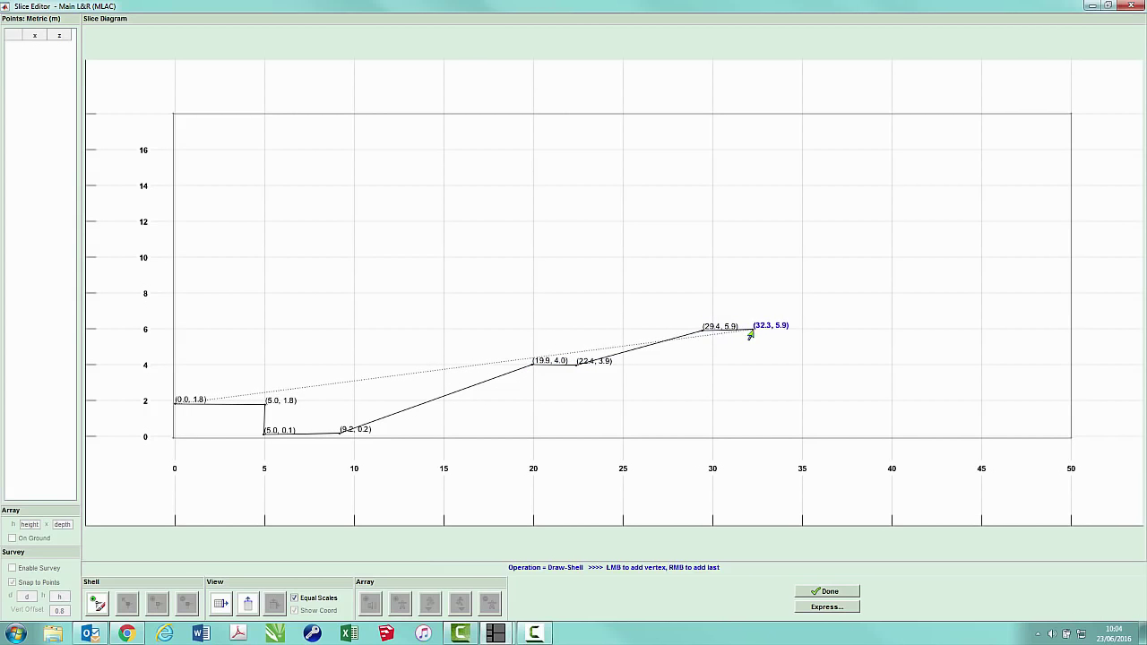
pyautogui.click(753, 330)
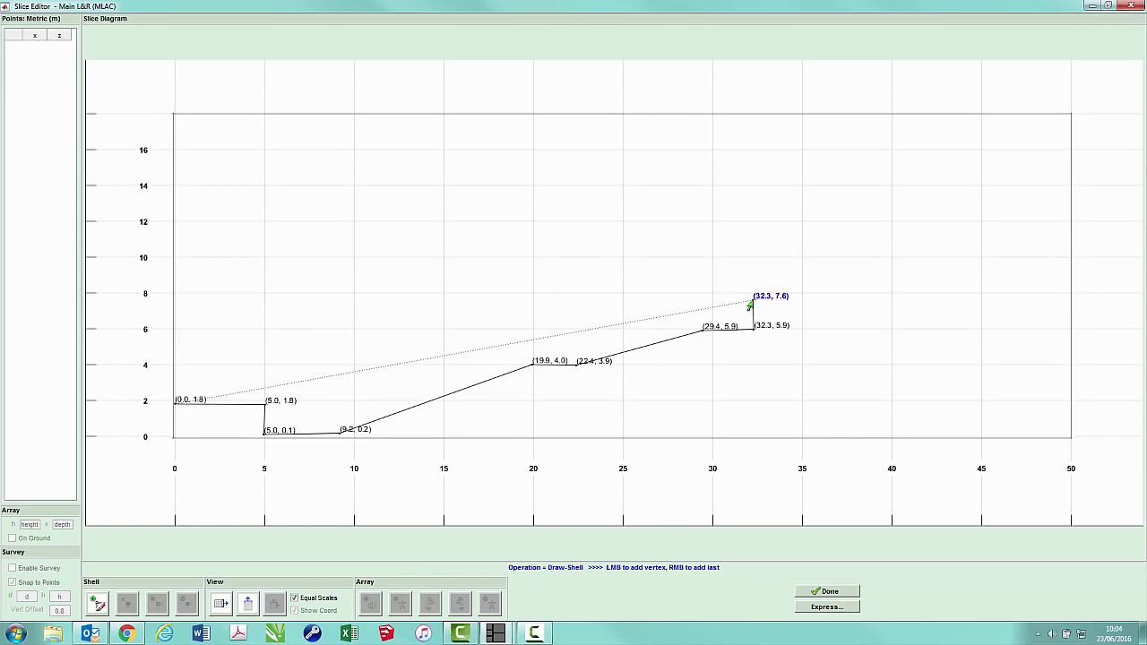
pyautogui.click(753, 301)
# Continue the outline over the upper balcony and roof, ending near (0, 10)
pyautogui.click(642, 289)
pyautogui.click(472, 292)
pyautogui.click(472, 267)
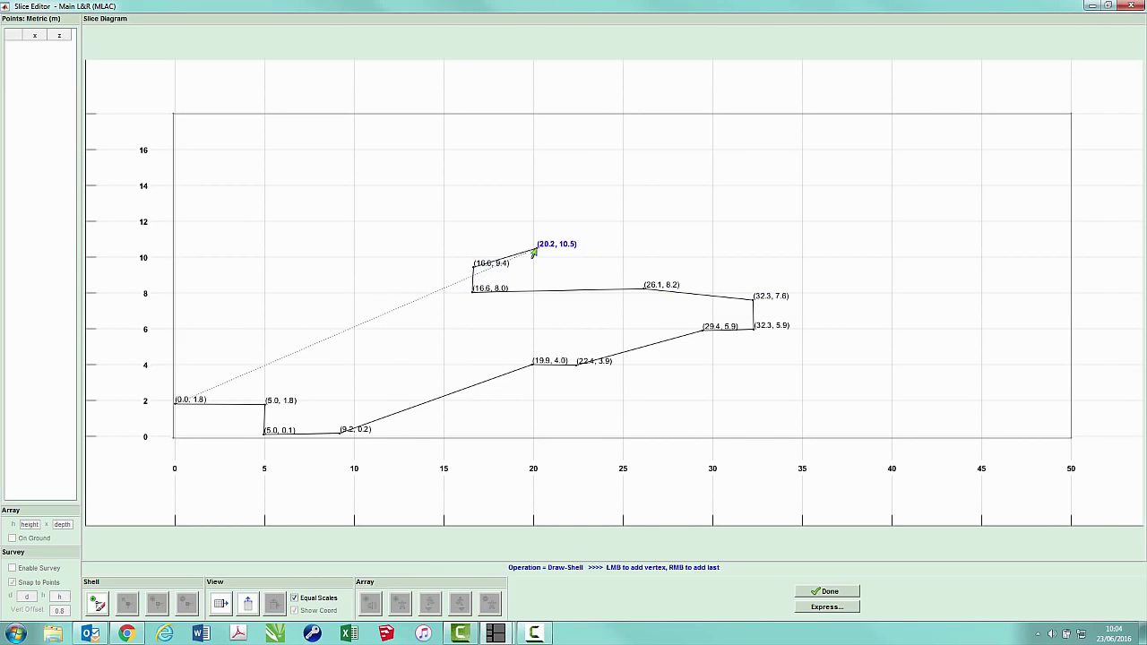
pyautogui.click(605, 203)
pyautogui.click(650, 203)
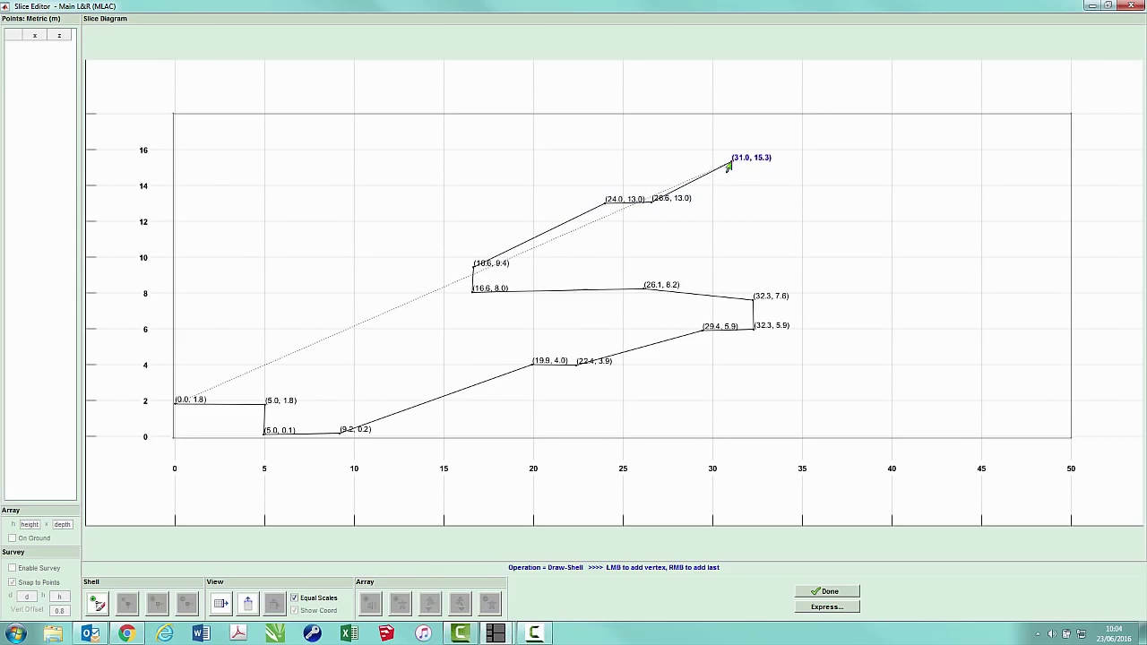
pyautogui.click(736, 166)
pyautogui.click(776, 166)
pyautogui.click(777, 133)
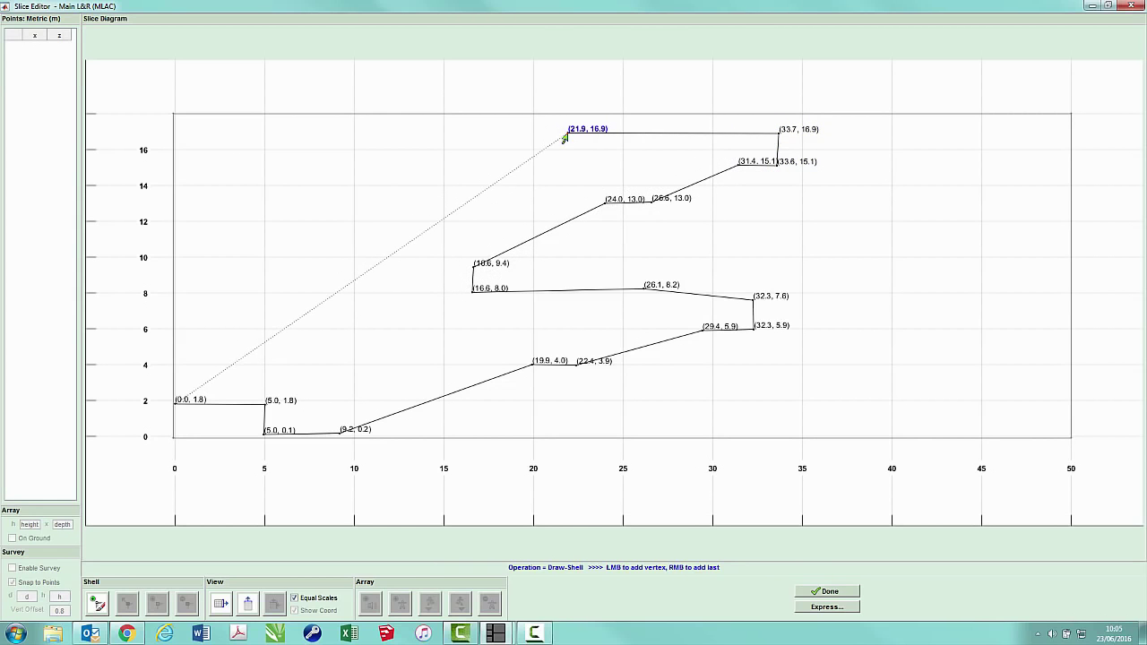
pyautogui.click(567, 133)
pyautogui.click(284, 184)
pyautogui.rightClick(178, 257)
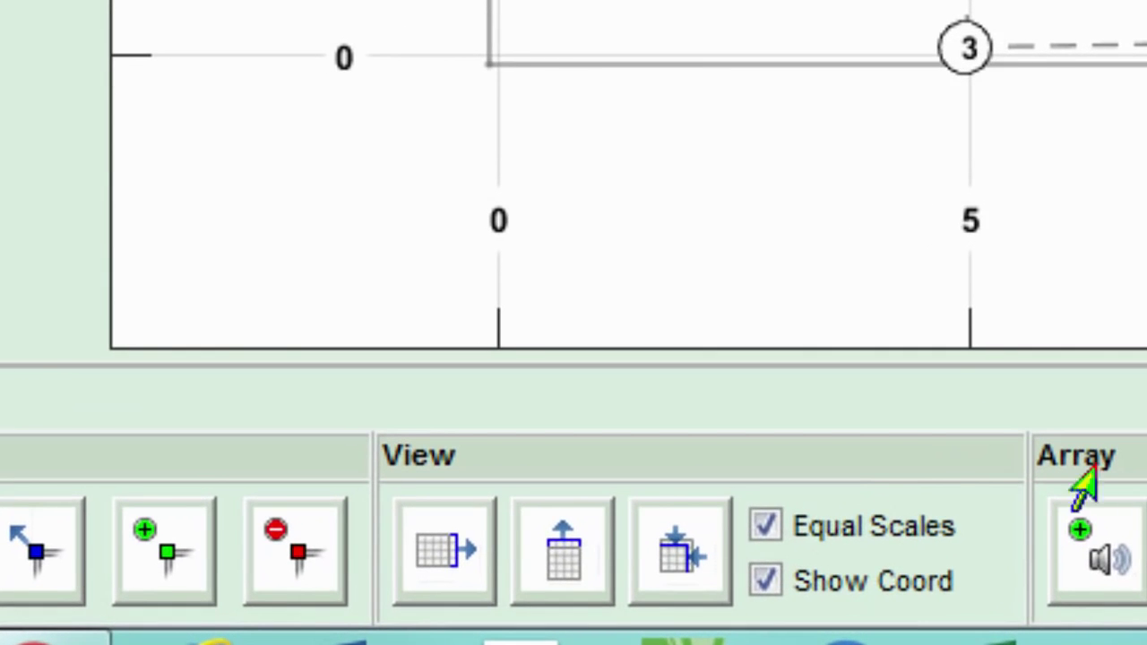
# Fit the diagram to extents and set shell points 1 and 2 to (0, 0.70) and (9, 0.70)
pyautogui.click(674, 563)
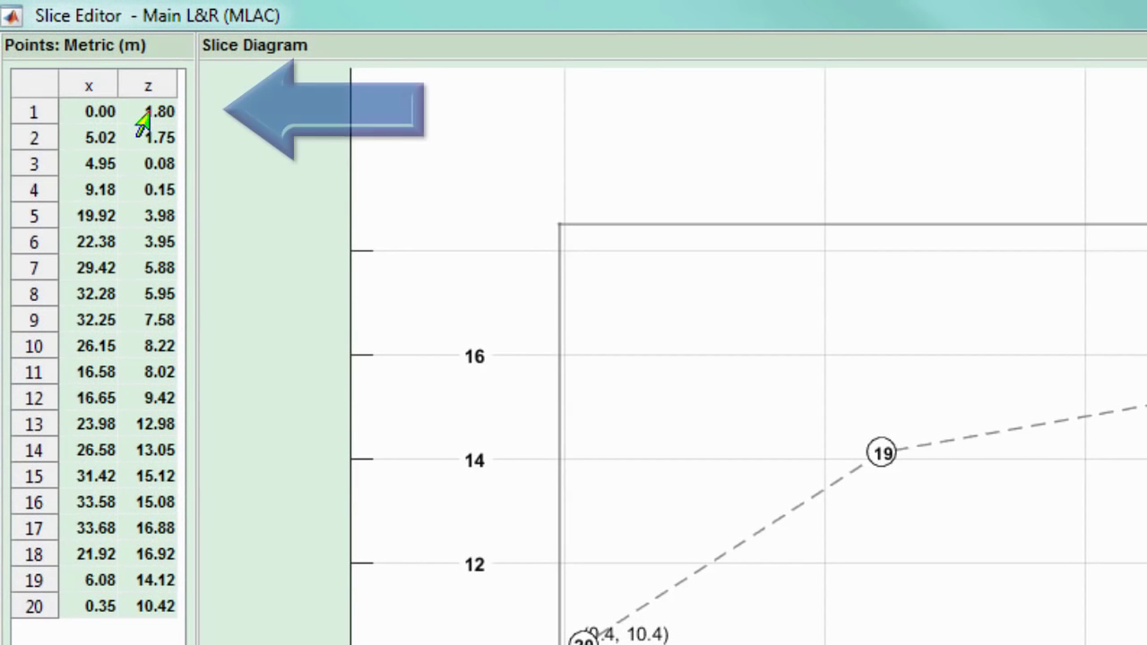
pyautogui.doubleClick(100, 111)
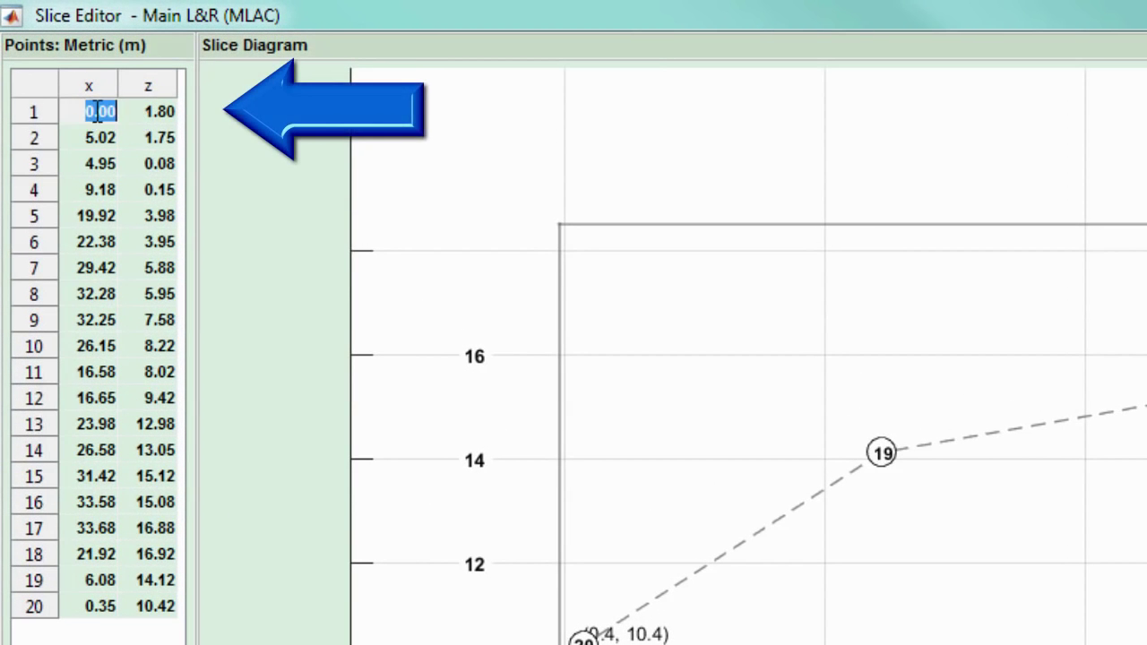
pyautogui.press('Tab')
pyautogui.write('0.7')
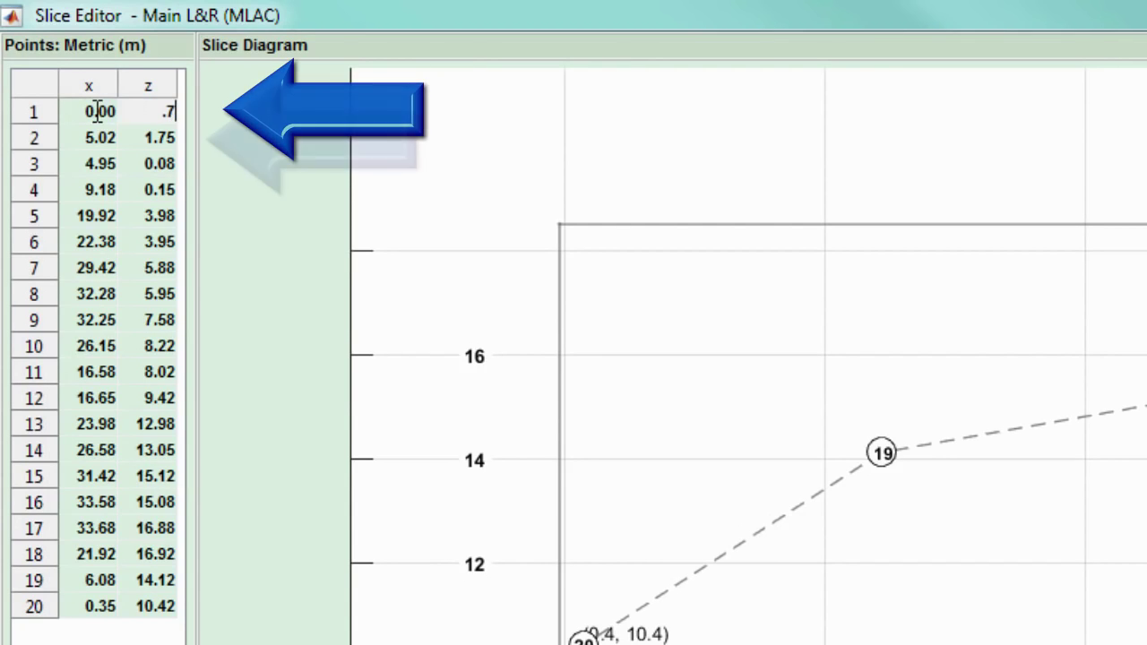
pyautogui.press('Tab')
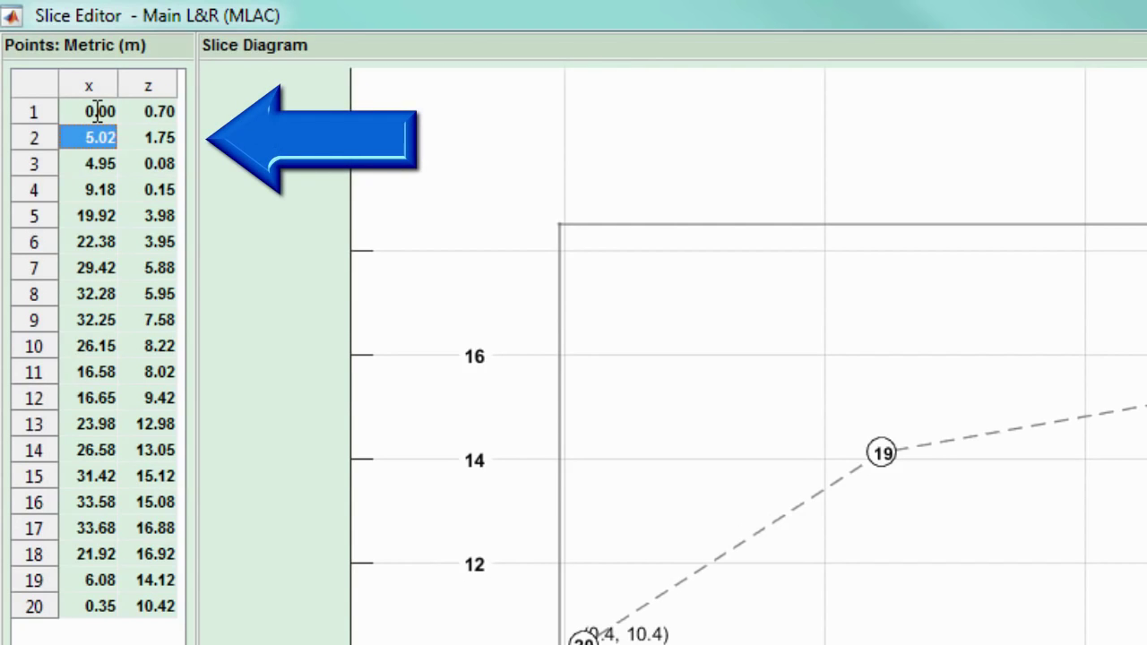
pyautogui.write('9')
pyautogui.press('Tab')
pyautogui.write('.7')
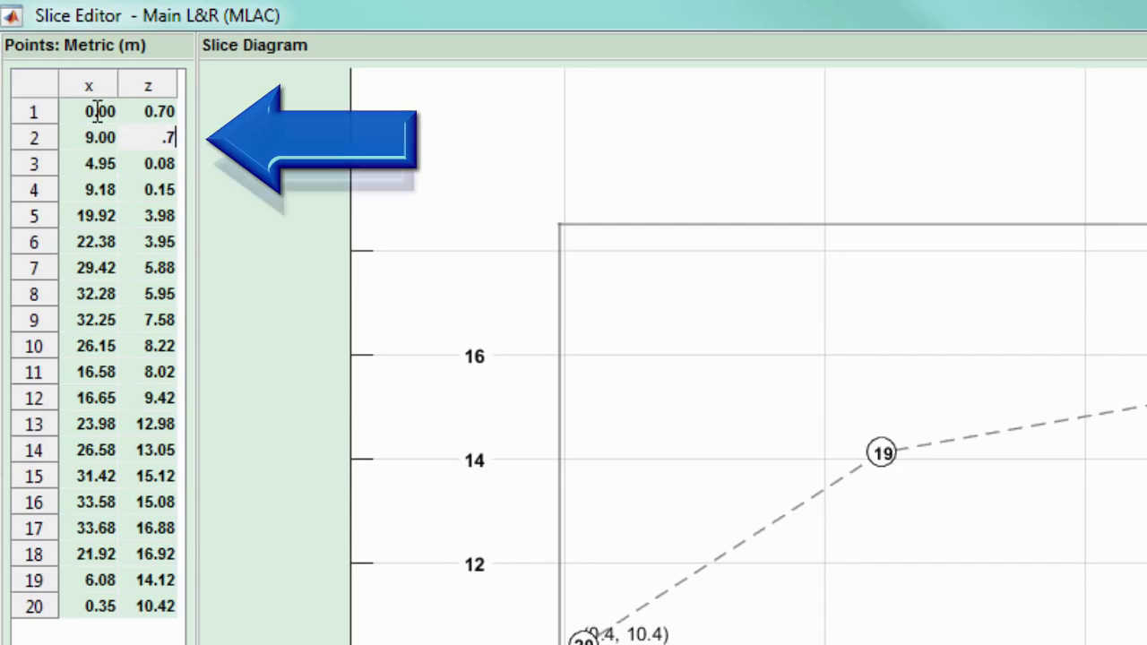
pyautogui.press('Tab')
# Set shell points 3 and 4 to (9, 0) and (11, 0)
pyautogui.write('9')
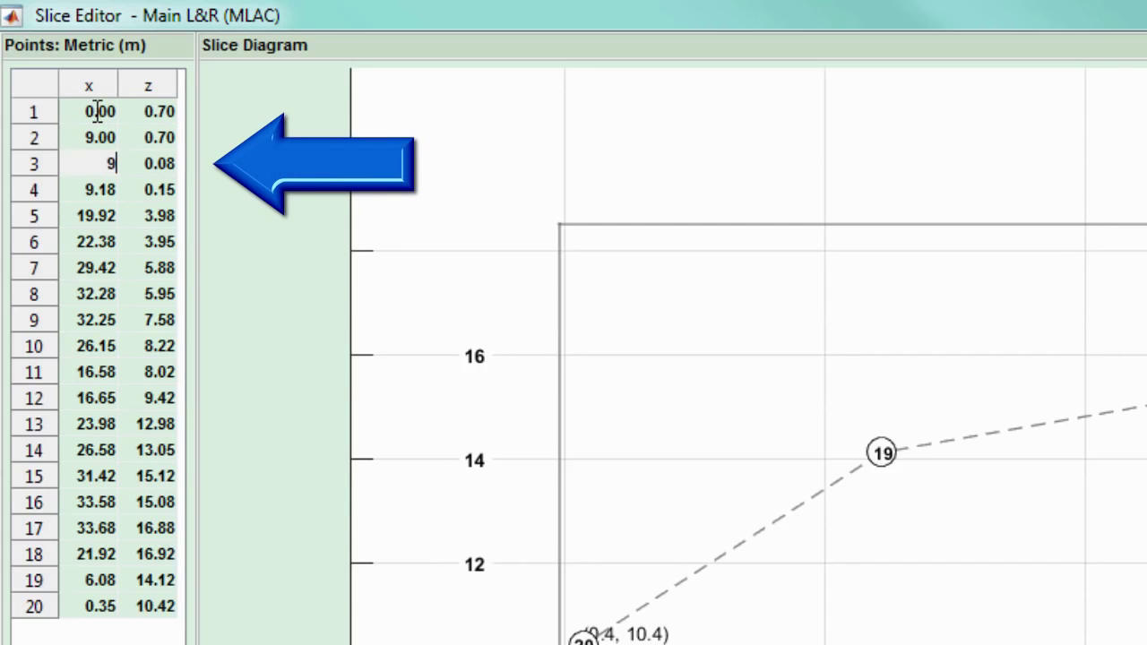
pyautogui.press('Tab')
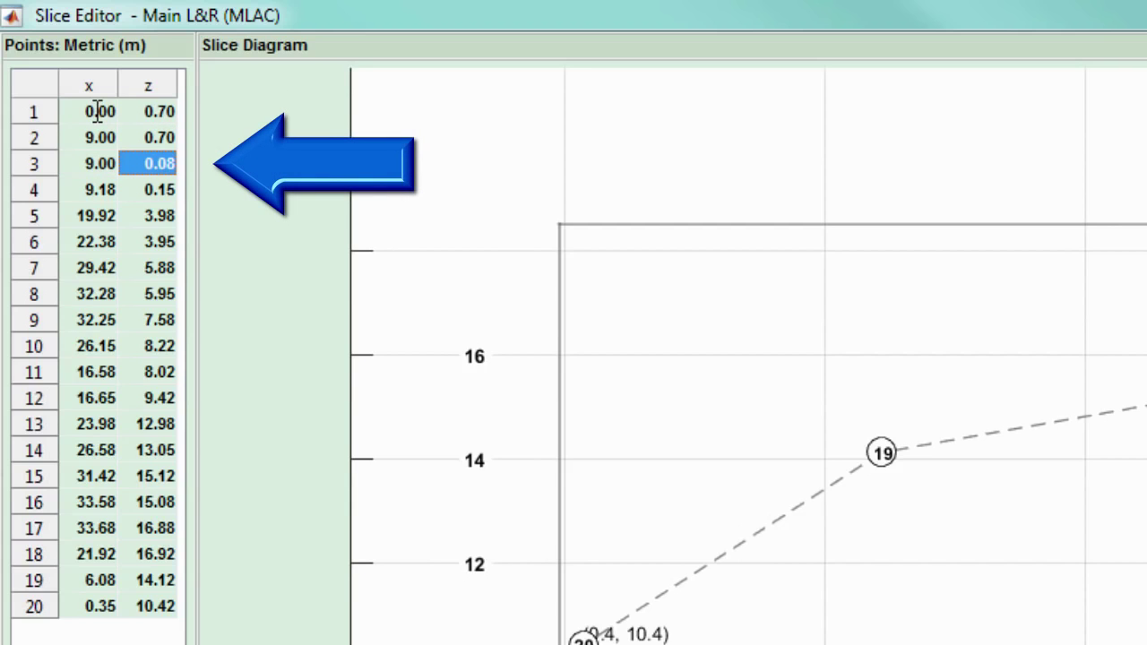
pyautogui.write('0')
pyautogui.press('Tab')
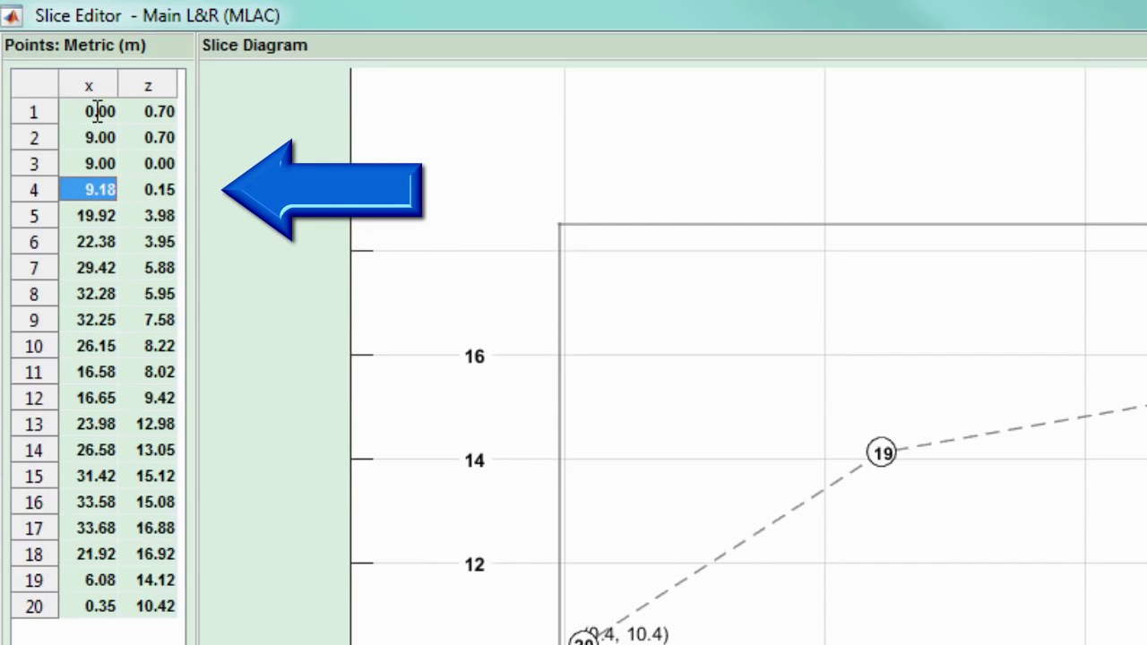
pyautogui.write('11')
pyautogui.press('Tab')
pyautogui.write('0')
pyautogui.press('Tab')
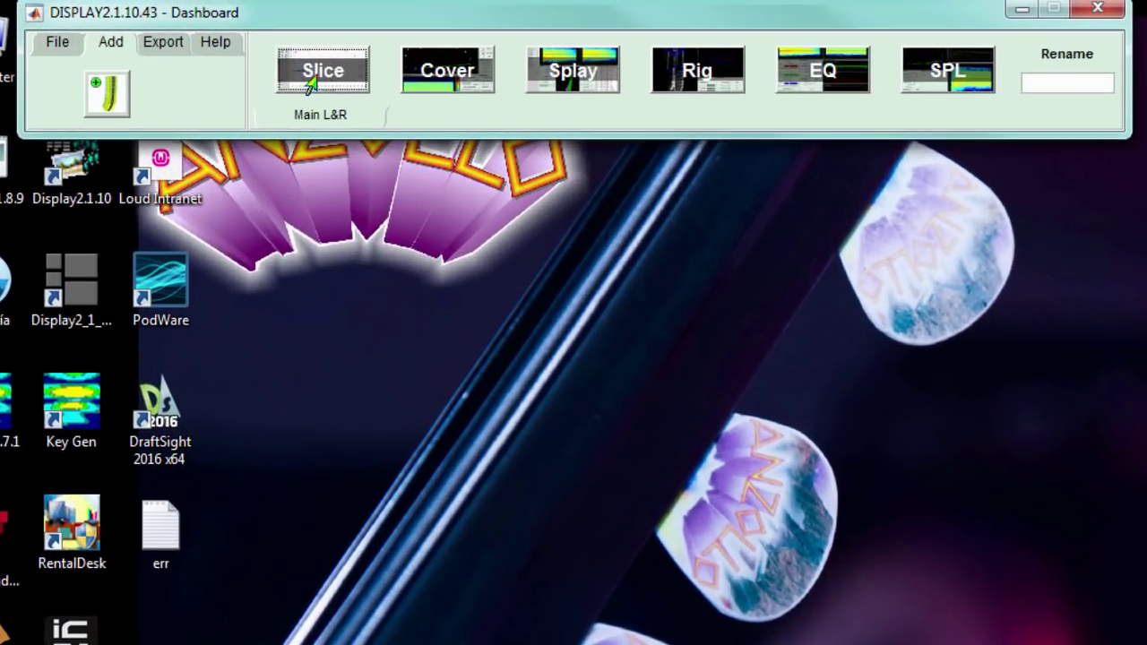
# Load the D2 project file Middle East.mat from the D2 Projects folder
pyautogui.click(309, 84)
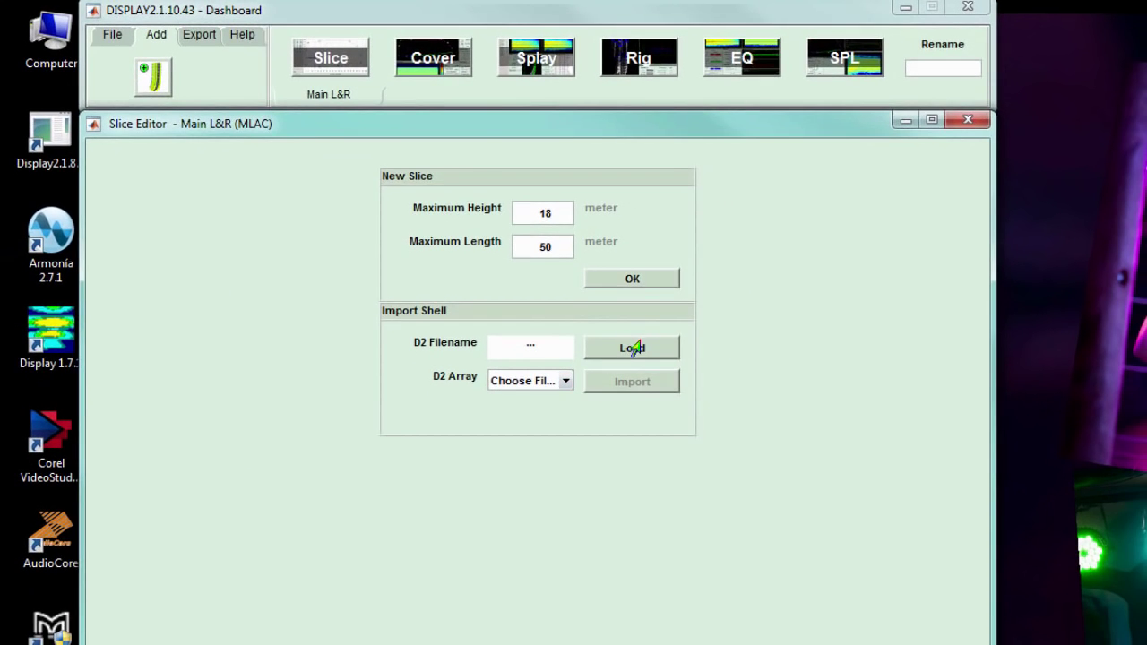
pyautogui.click(631, 349)
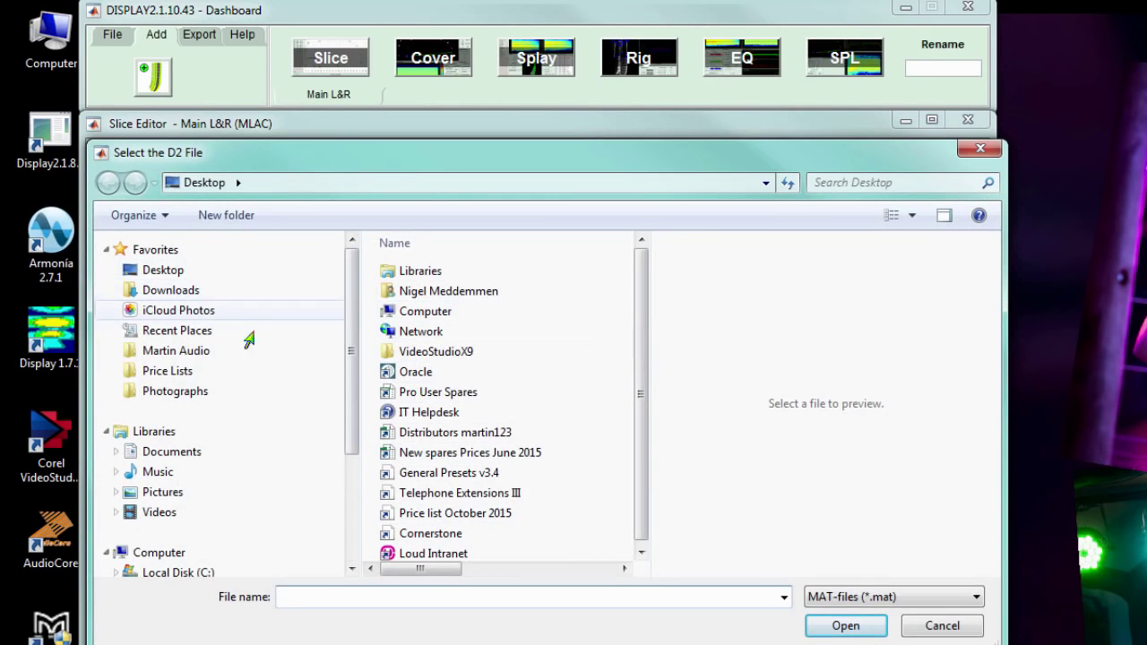
pyautogui.click(186, 355)
pyautogui.doubleClick(448, 323)
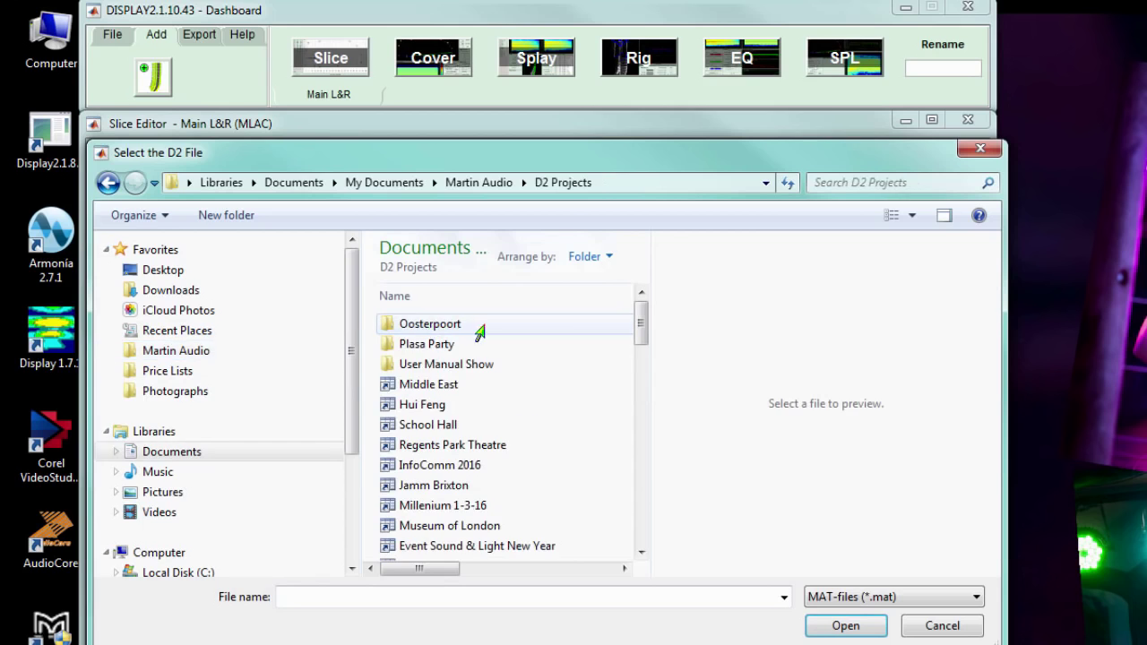
pyautogui.click(439, 385)
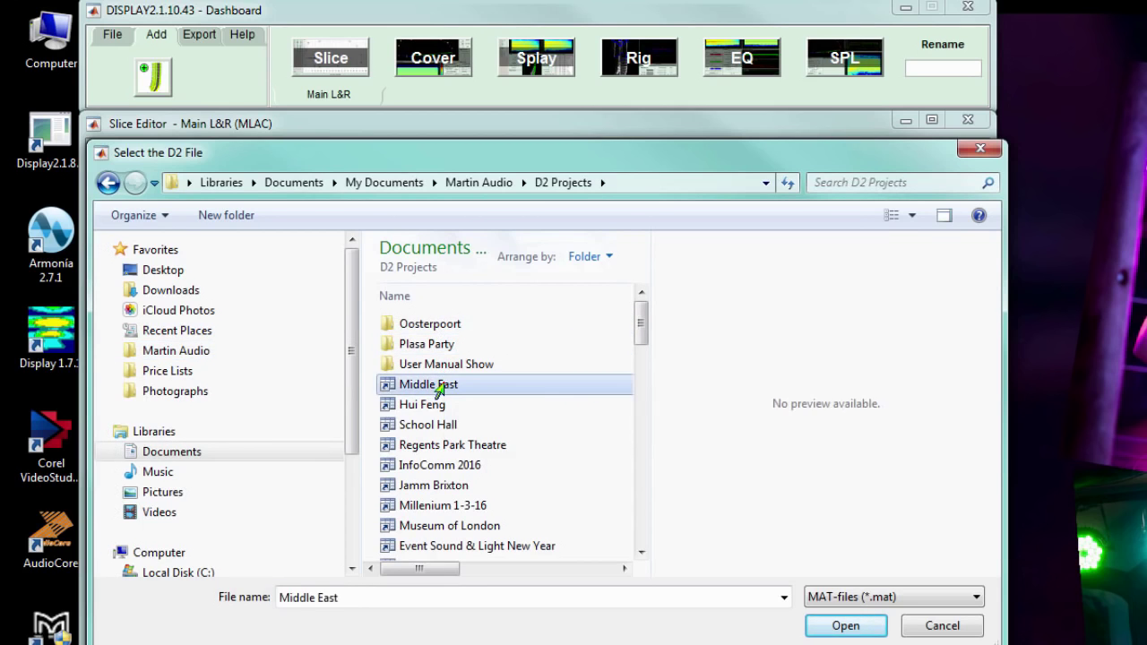
pyautogui.click(832, 631)
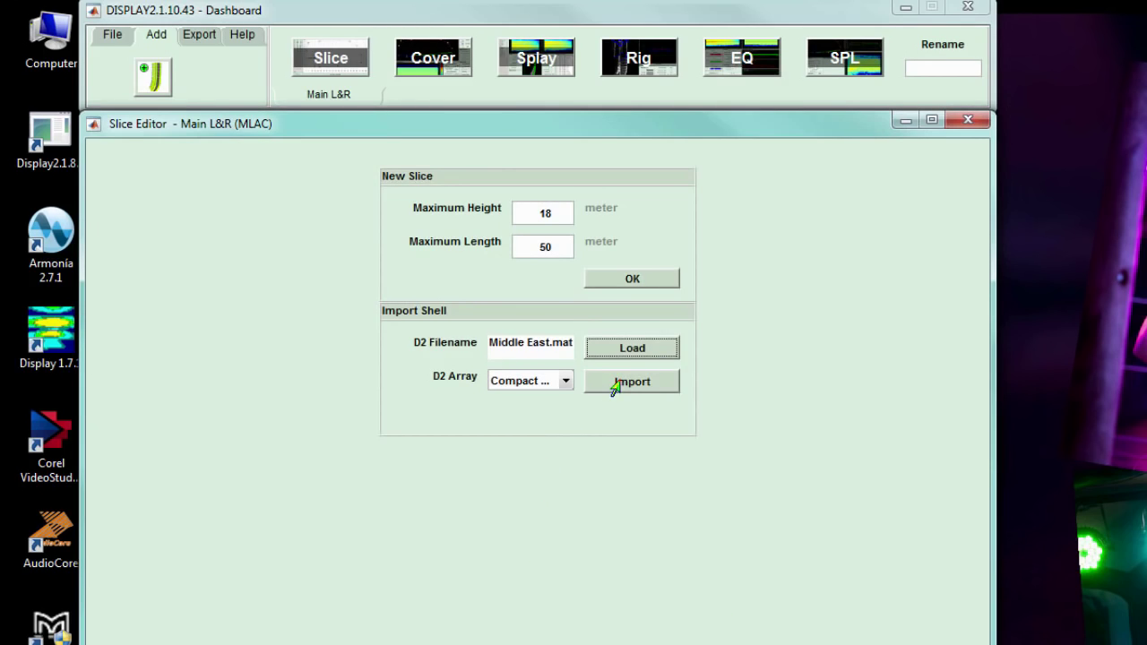
# Import the venue shell from the file's Compact L&R array
pyautogui.click(564, 381)
pyautogui.click(563, 382)
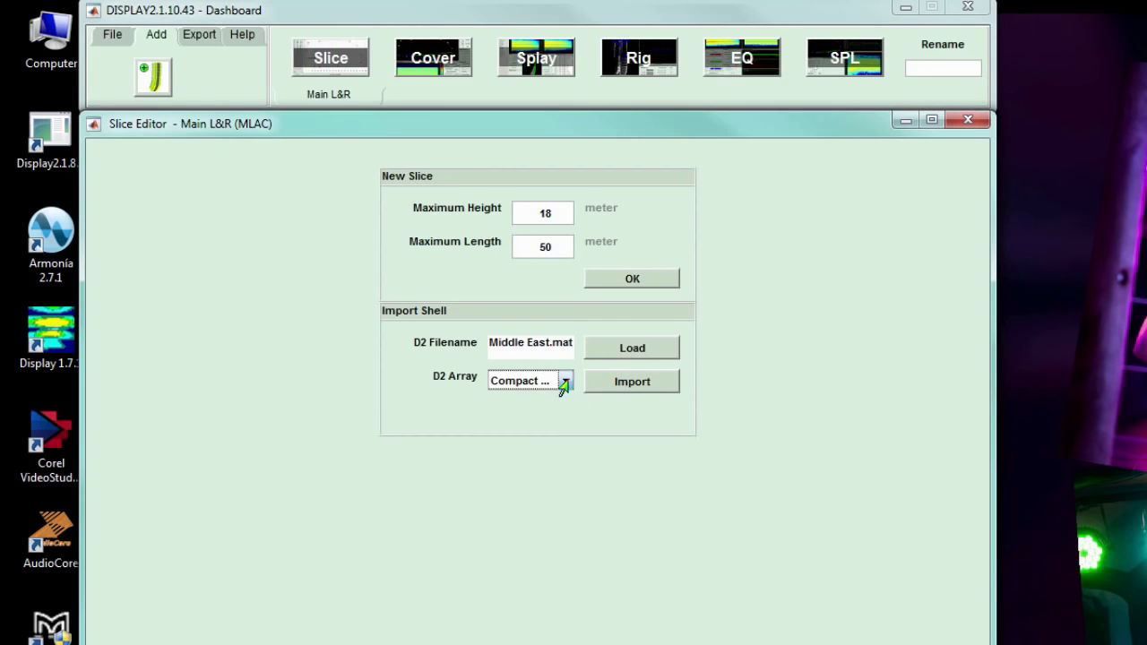
pyautogui.click(615, 386)
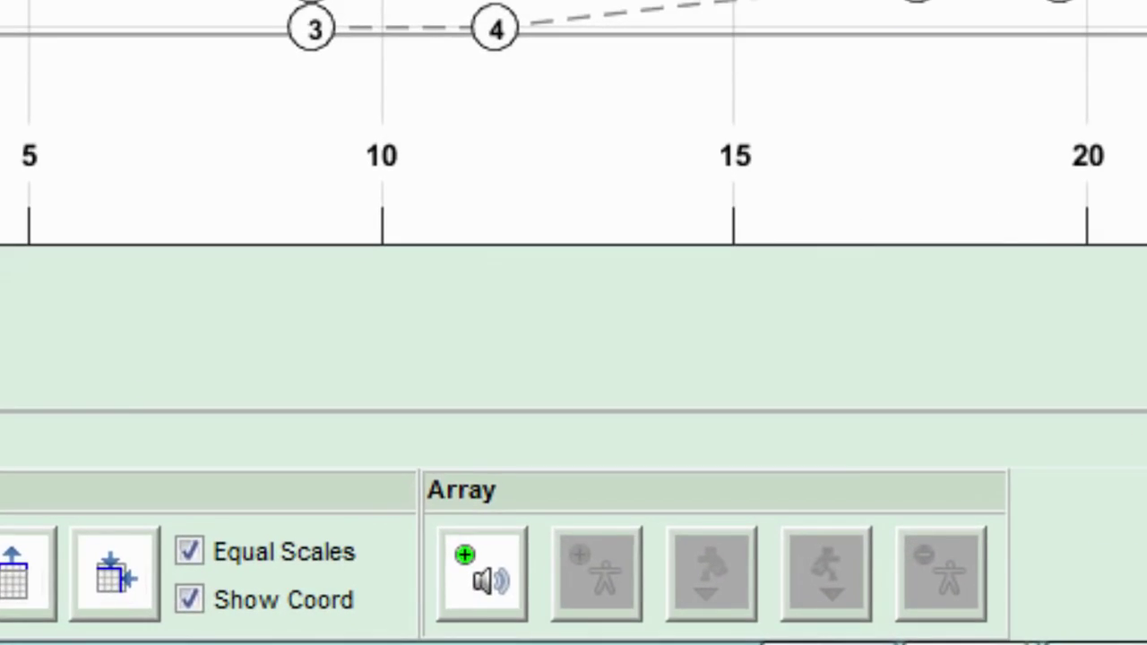
# Place the array on the front wall at 9.22 m and set coverage from point 4 to point 19
pyautogui.click(477, 566)
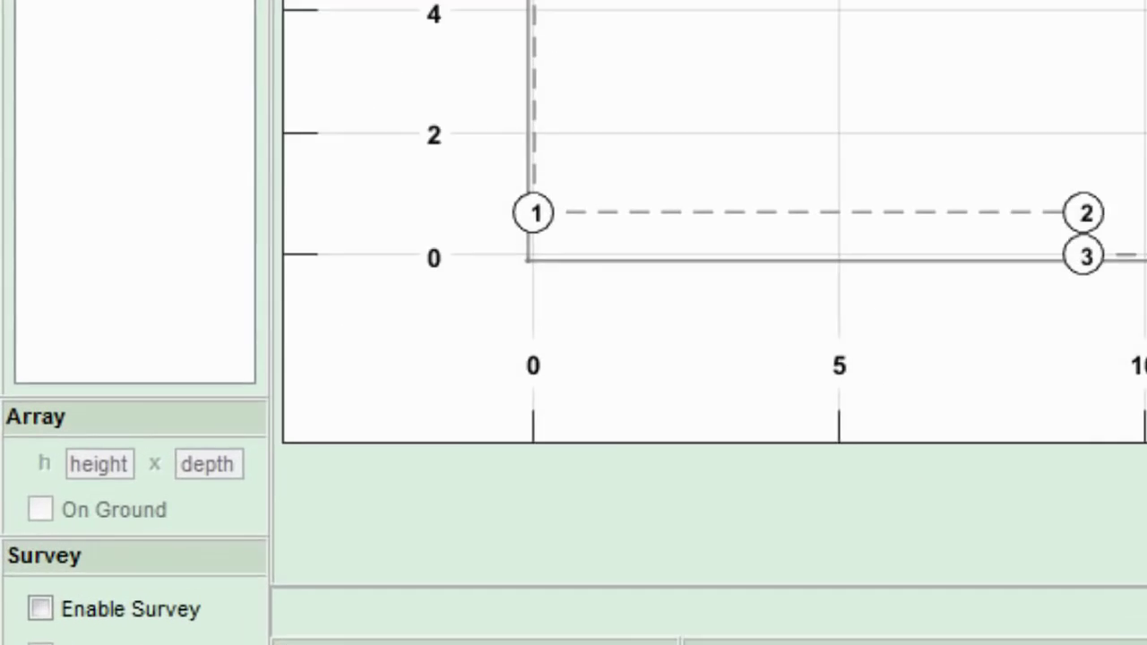
pyautogui.click(204, 296)
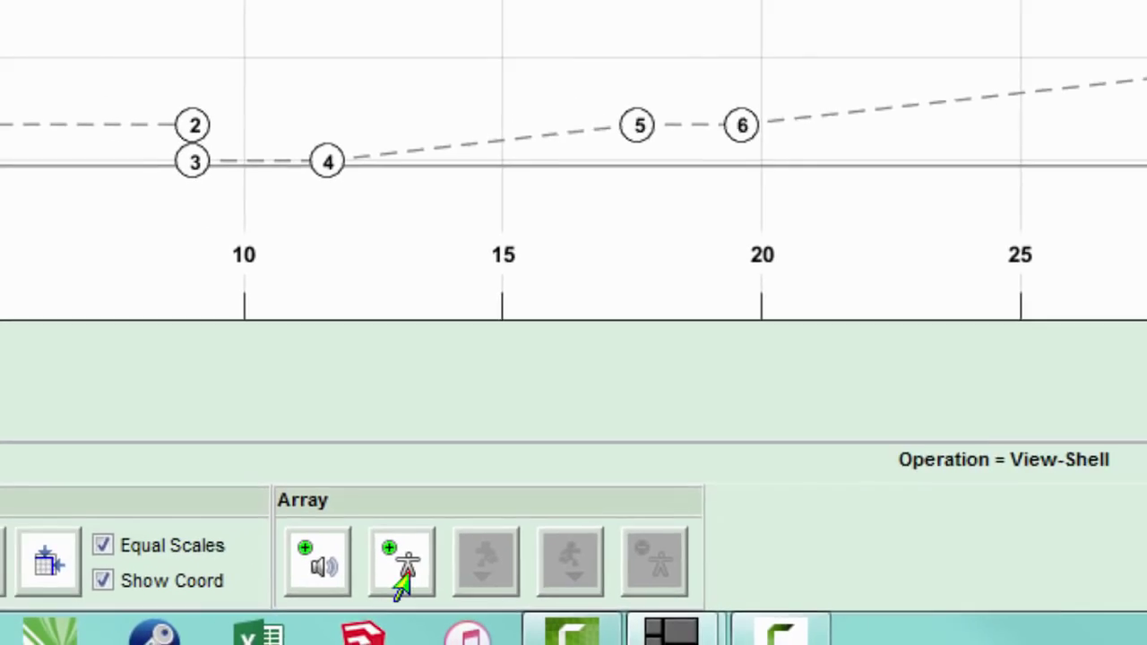
pyautogui.click(401, 565)
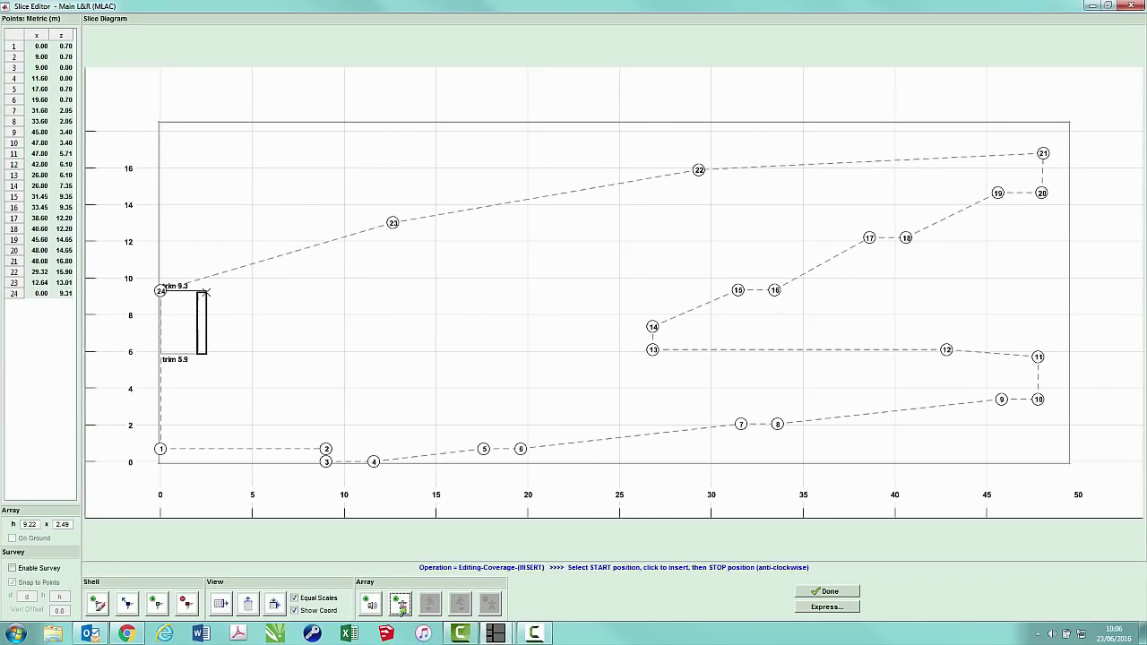
pyautogui.click(372, 461)
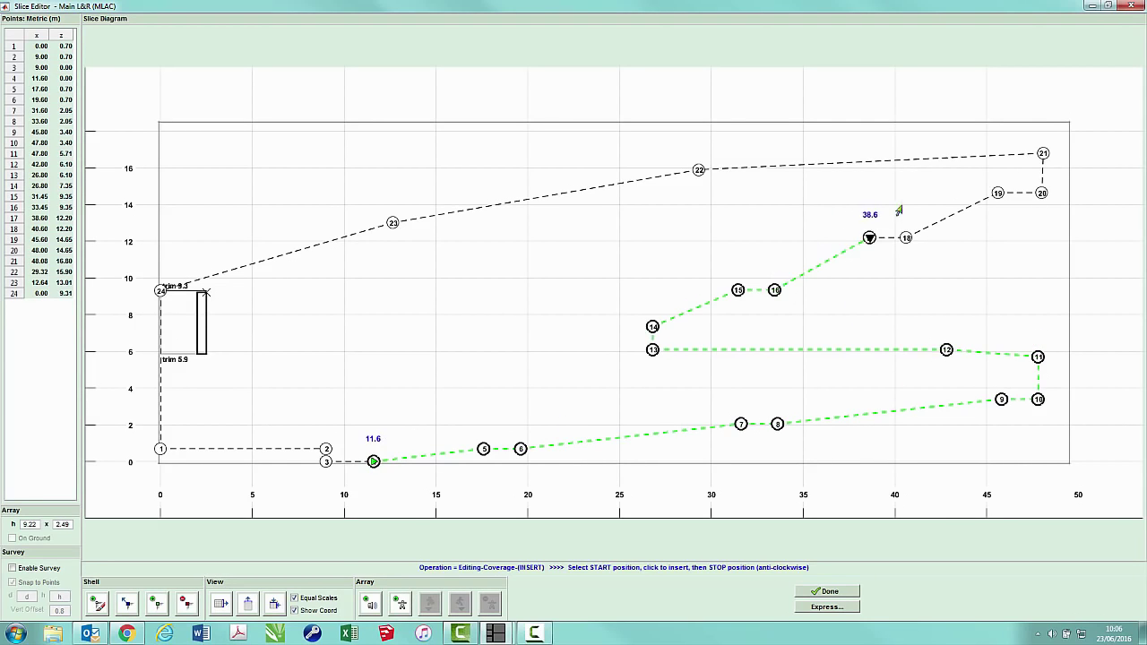
pyautogui.click(997, 194)
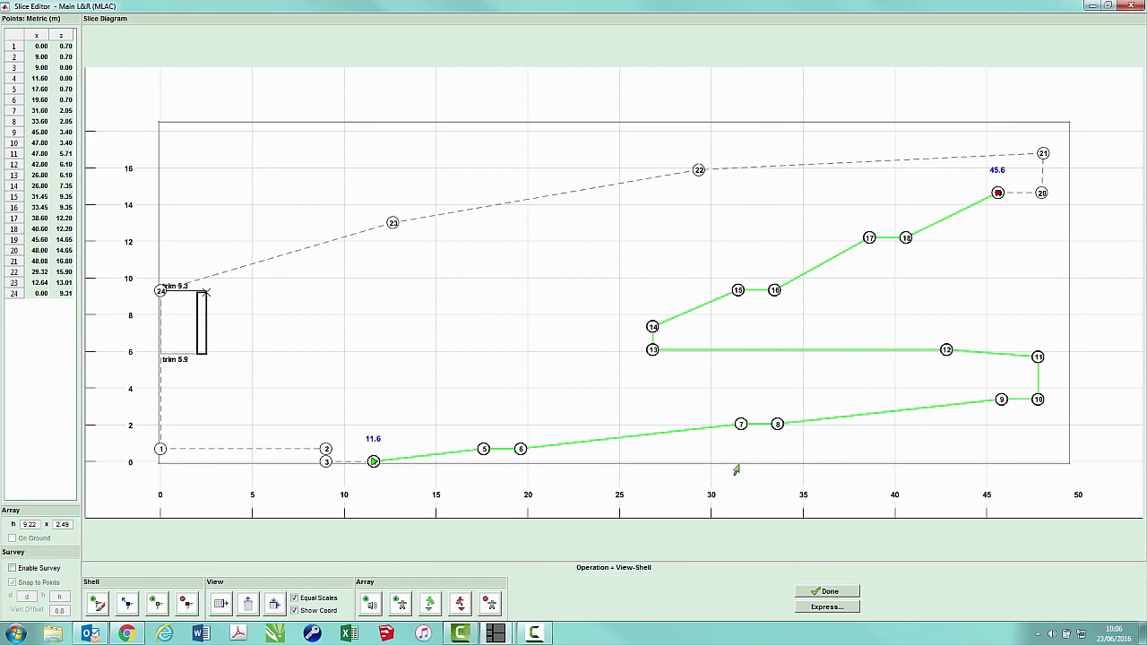
pyautogui.click(826, 593)
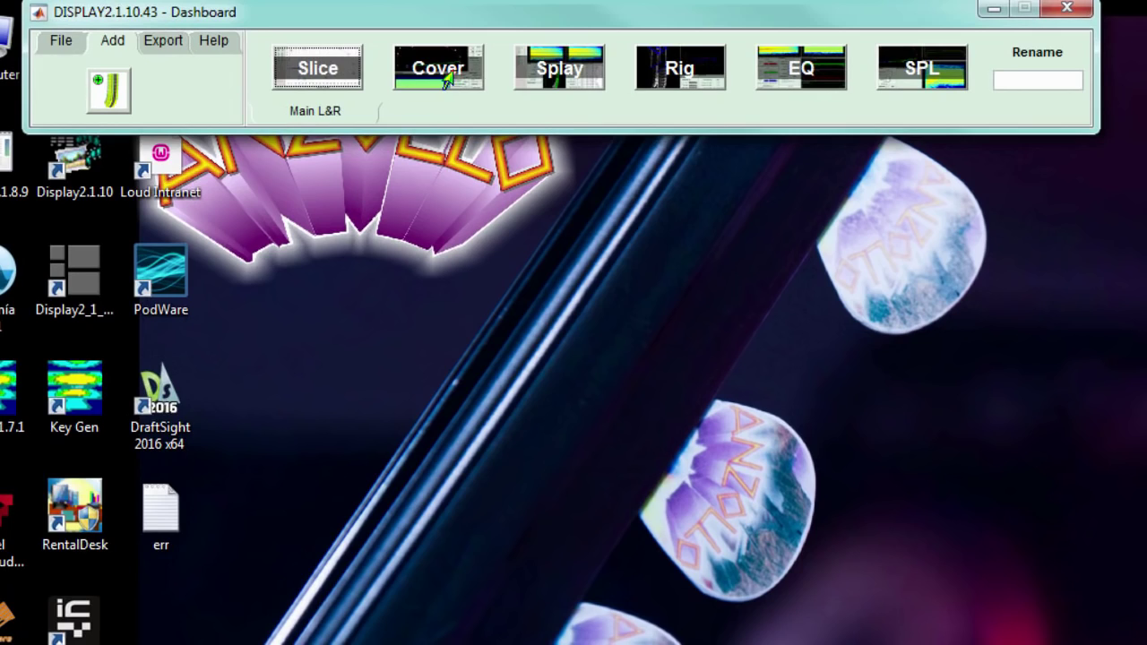
# Use the Seating audience offset and mark the balcony underside segments non-audience and hard-avoid
pyautogui.click(438, 68)
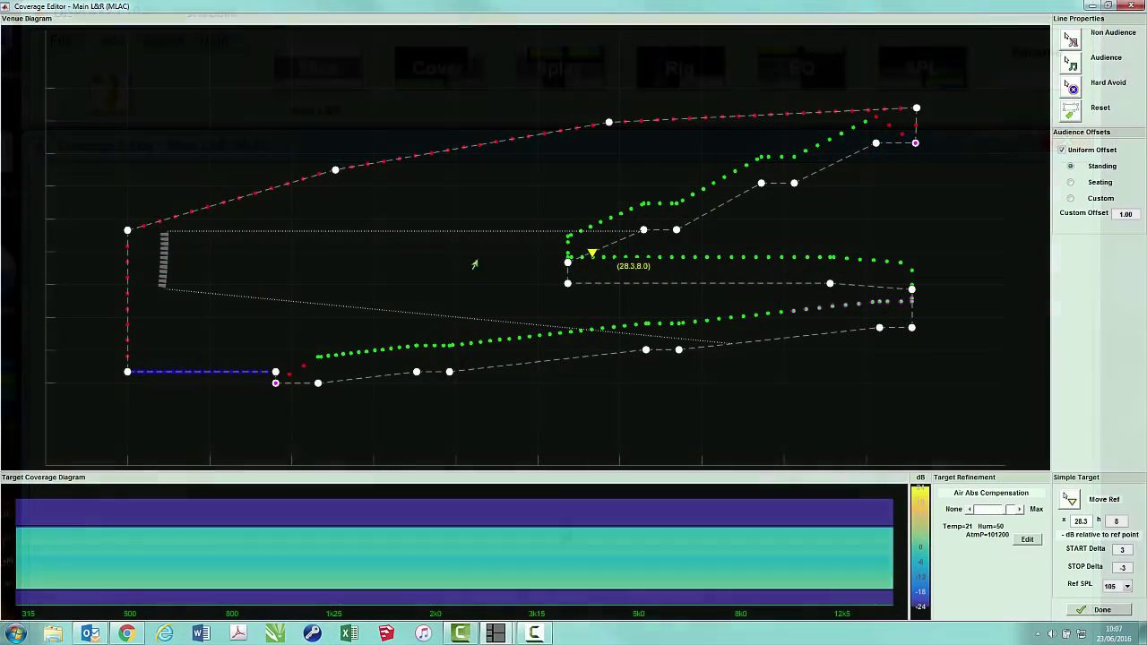
pyautogui.click(1070, 182)
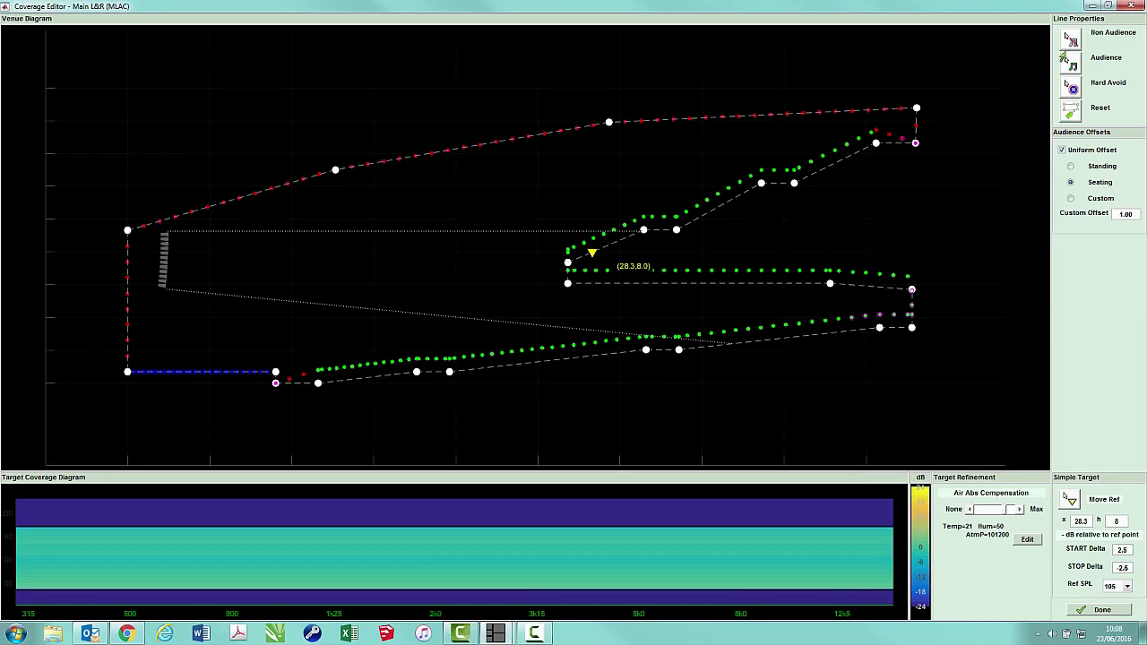
pyautogui.click(1069, 43)
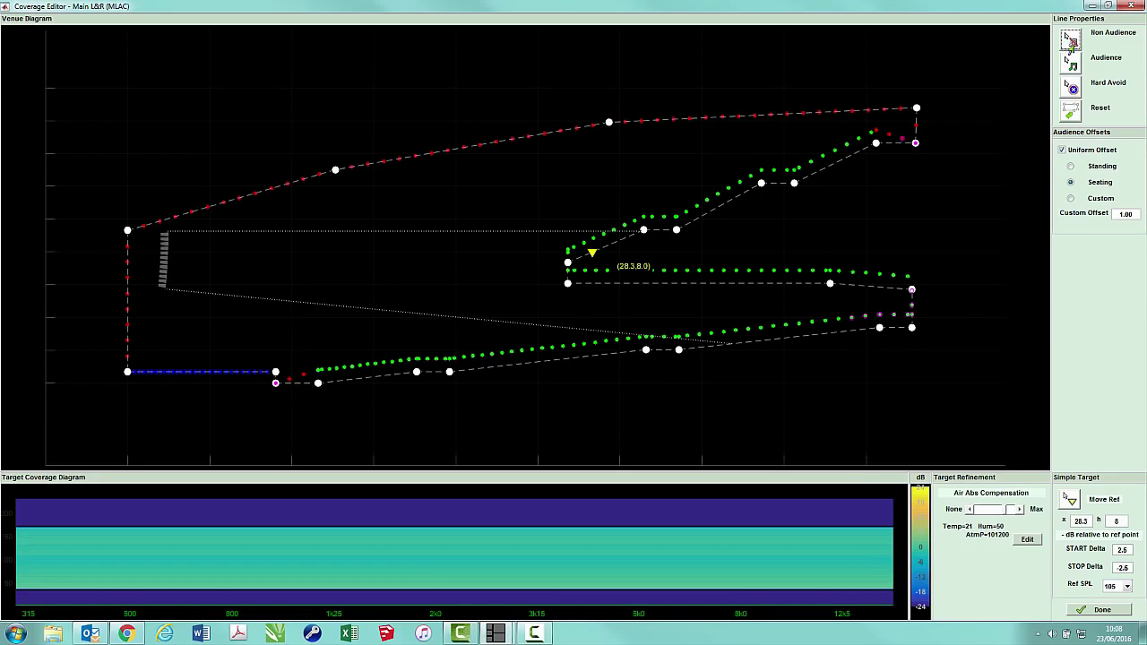
pyautogui.click(582, 285)
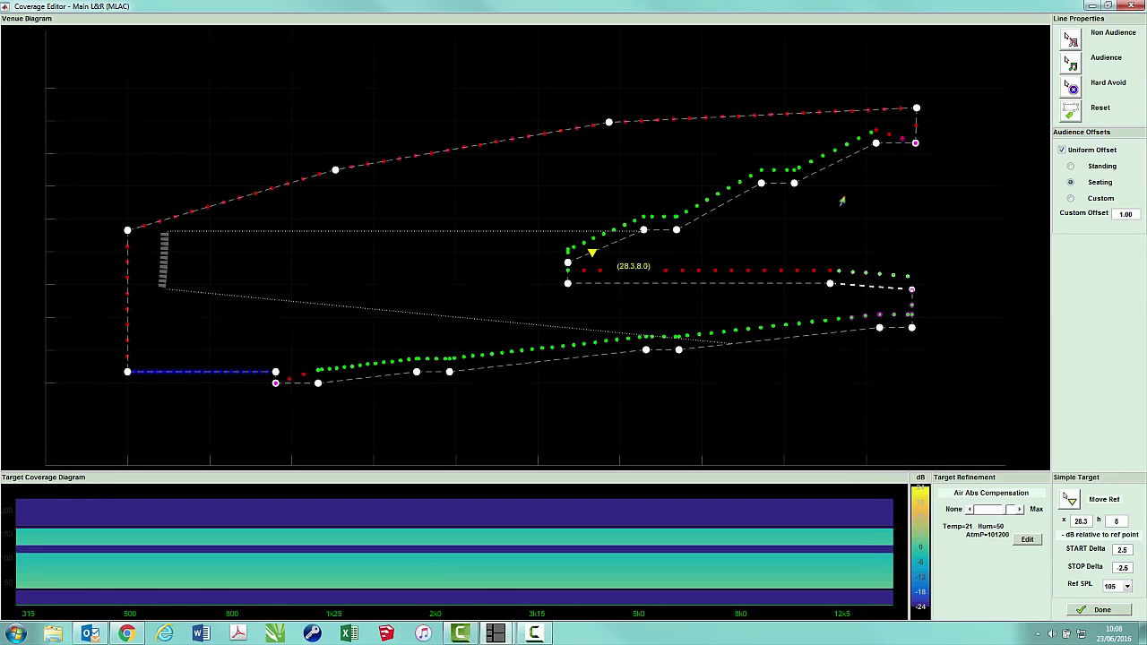
pyautogui.click(903, 285)
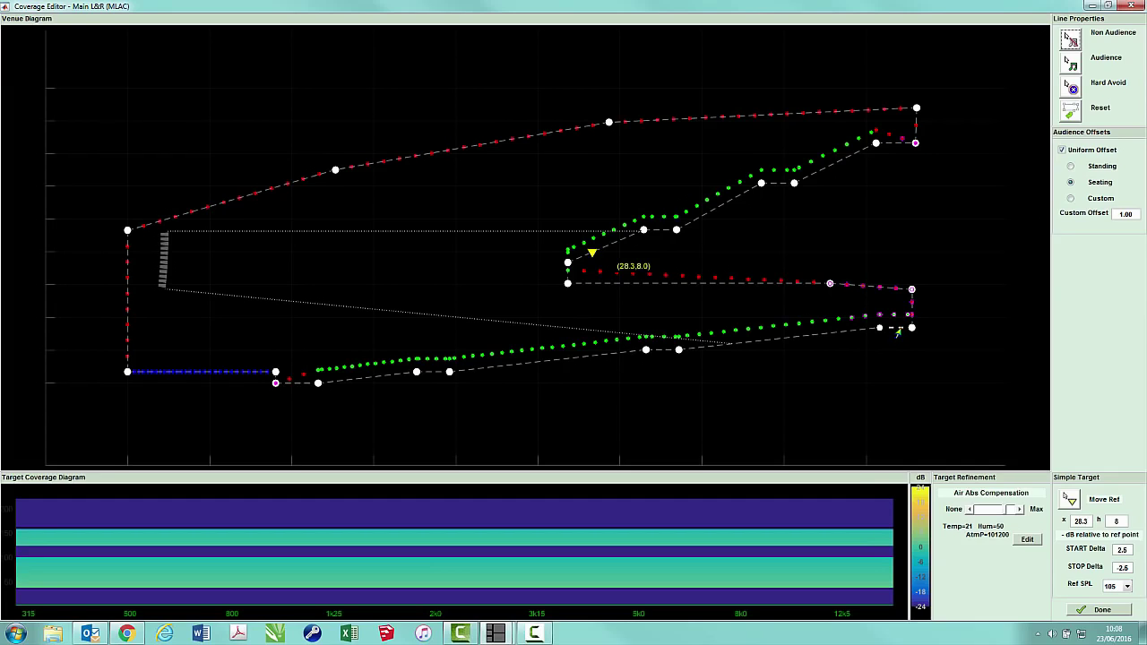
pyautogui.click(898, 332)
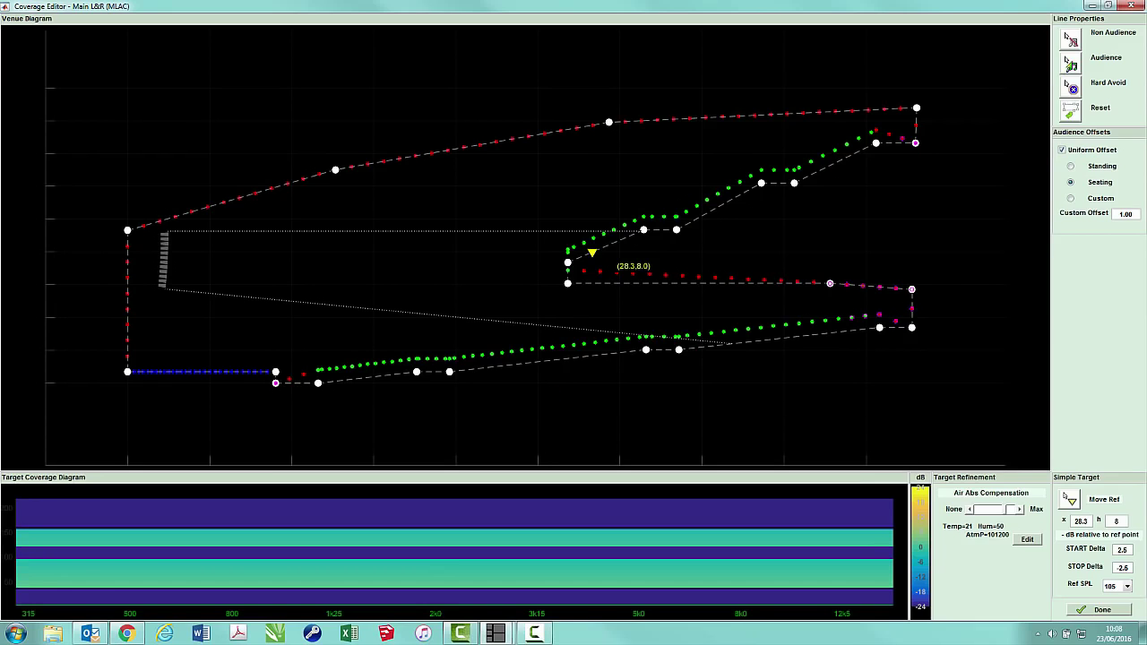
pyautogui.click(1070, 87)
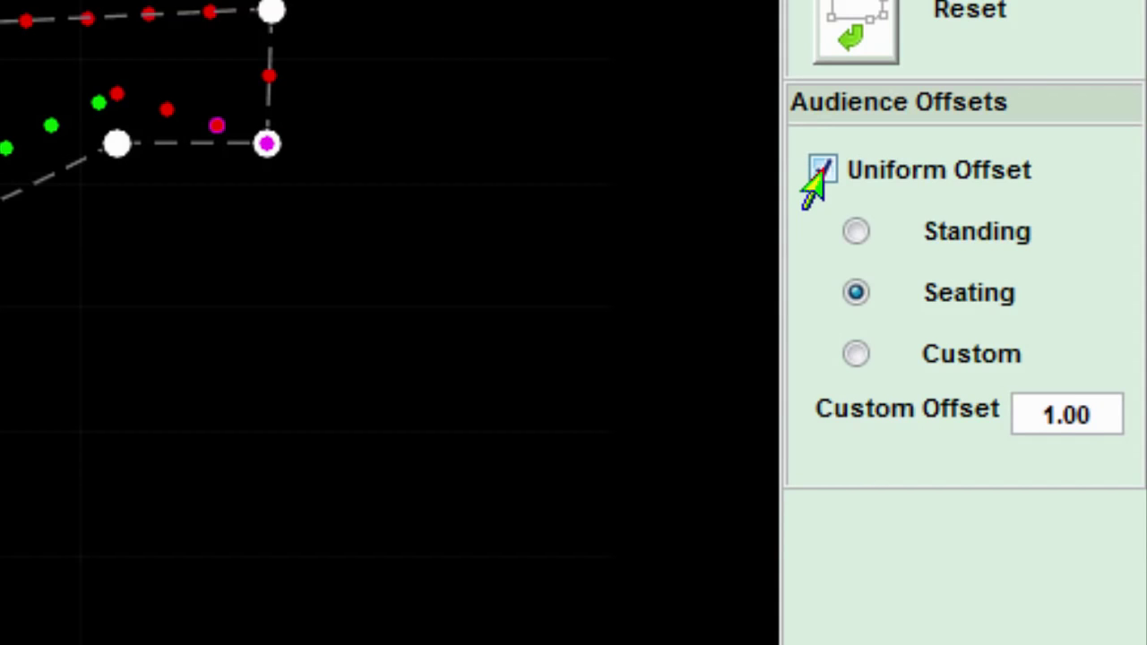
pyautogui.click(822, 170)
pyautogui.click(914, 231)
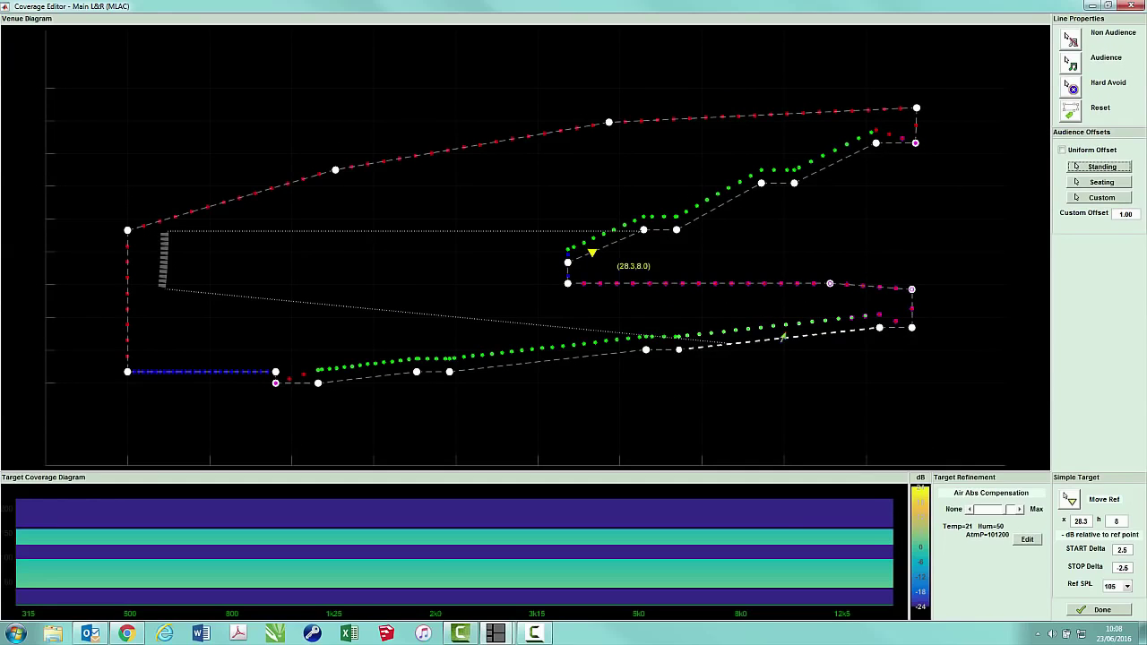
pyautogui.click(778, 338)
pyautogui.click(1090, 170)
pyautogui.click(662, 351)
pyautogui.click(660, 354)
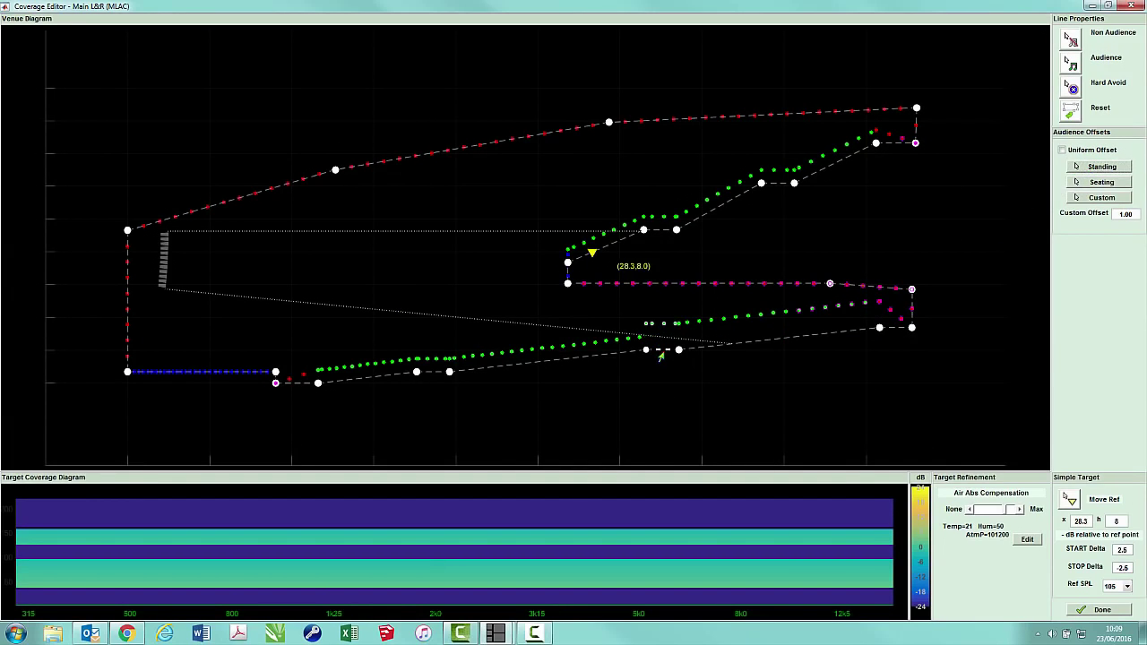
pyautogui.click(1084, 169)
pyautogui.click(561, 363)
pyautogui.click(560, 362)
pyautogui.click(1062, 150)
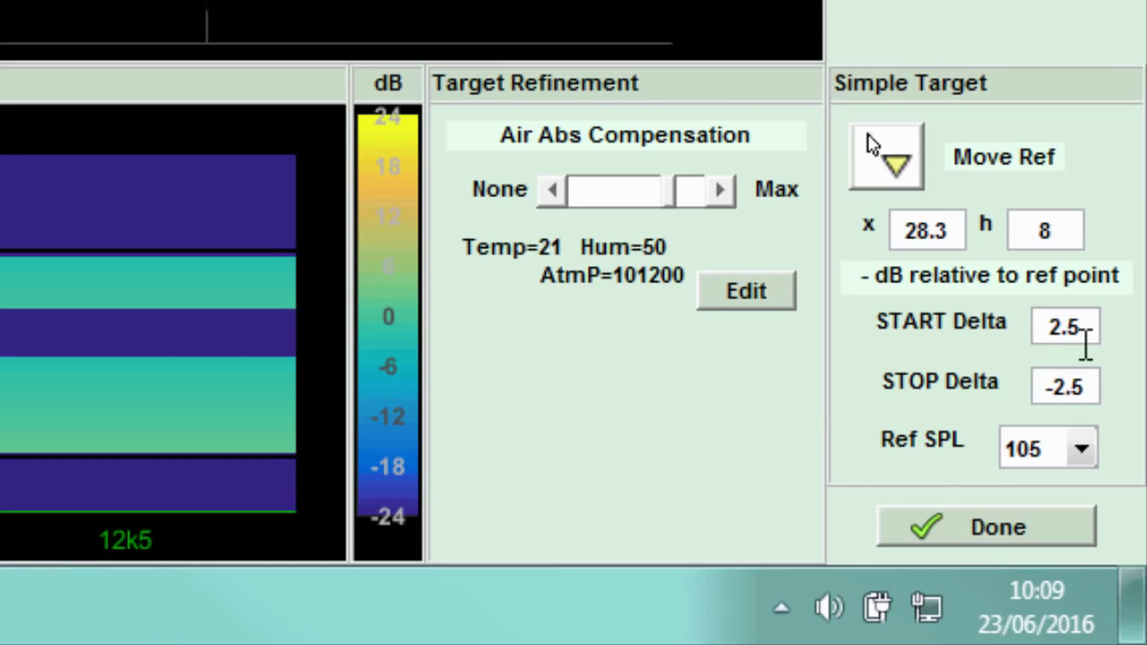
# Set the Simple Target START Delta to 3 and STOP Delta to -3
pyautogui.moveTo(1085, 325); pyautogui.dragTo(1021, 332)
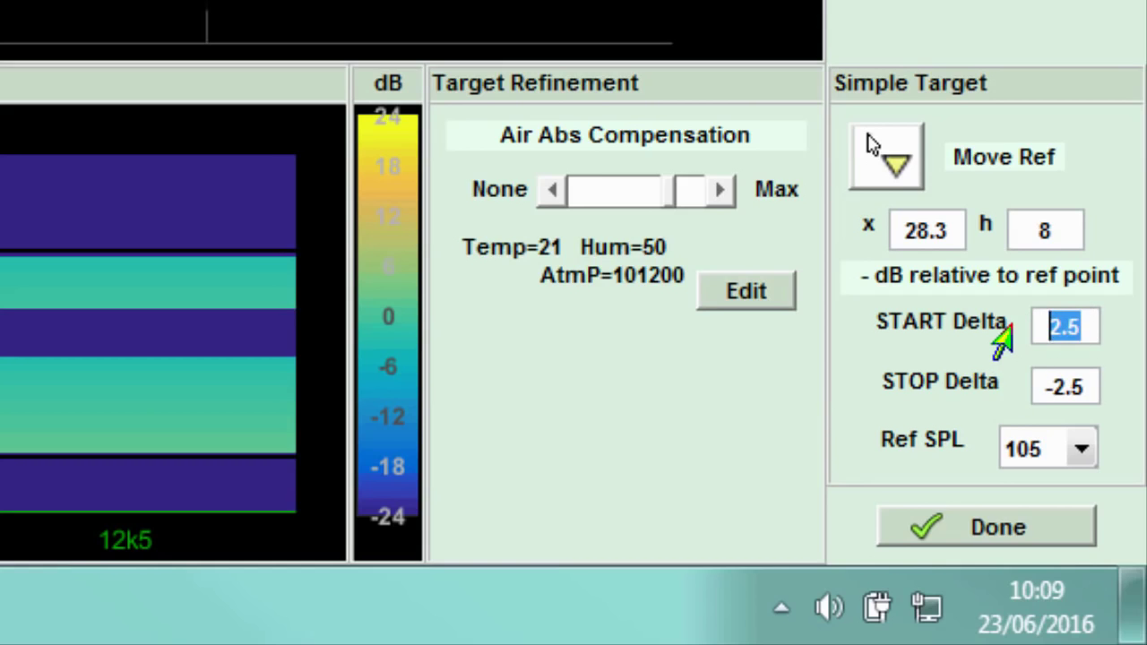
pyautogui.write('3')
pyautogui.moveTo(1102, 384); pyautogui.dragTo(1016, 389)
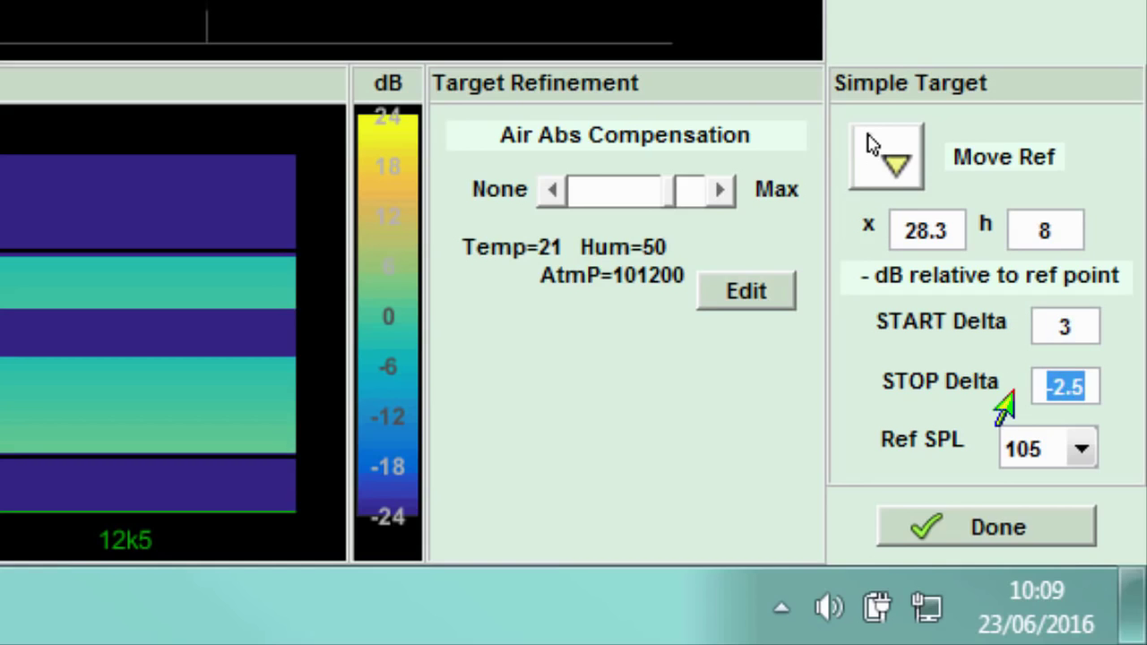
pyautogui.write('-3')
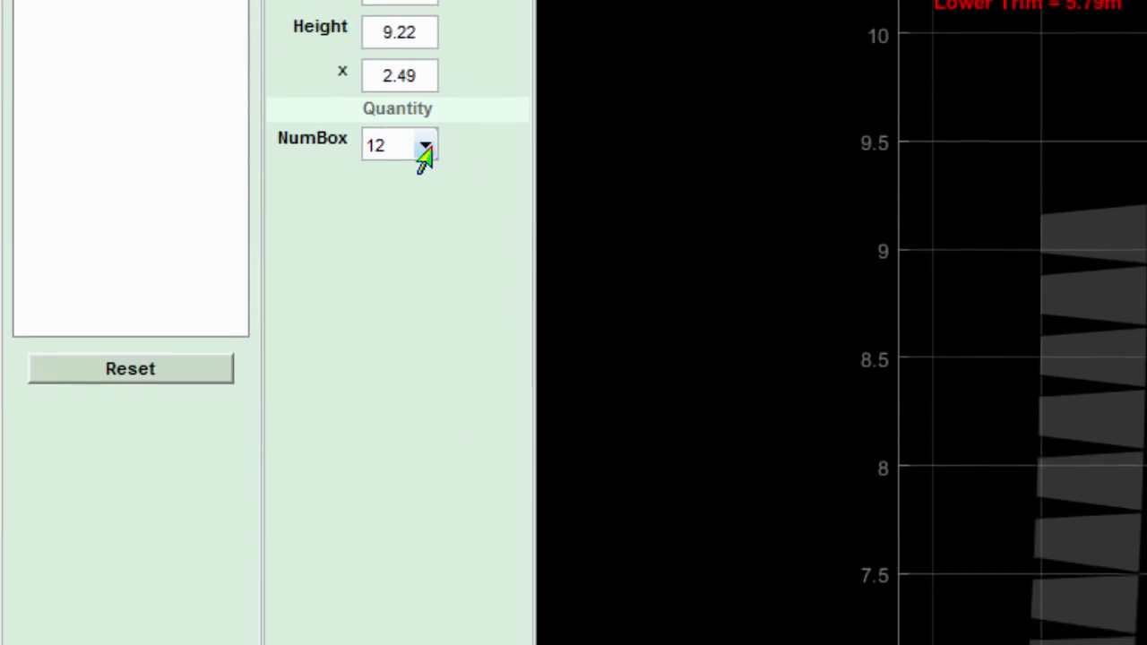
# Keep NumBox at 12 cabinets and run the splay optimiser
pyautogui.click(163, 252)
pyautogui.click(423, 85)
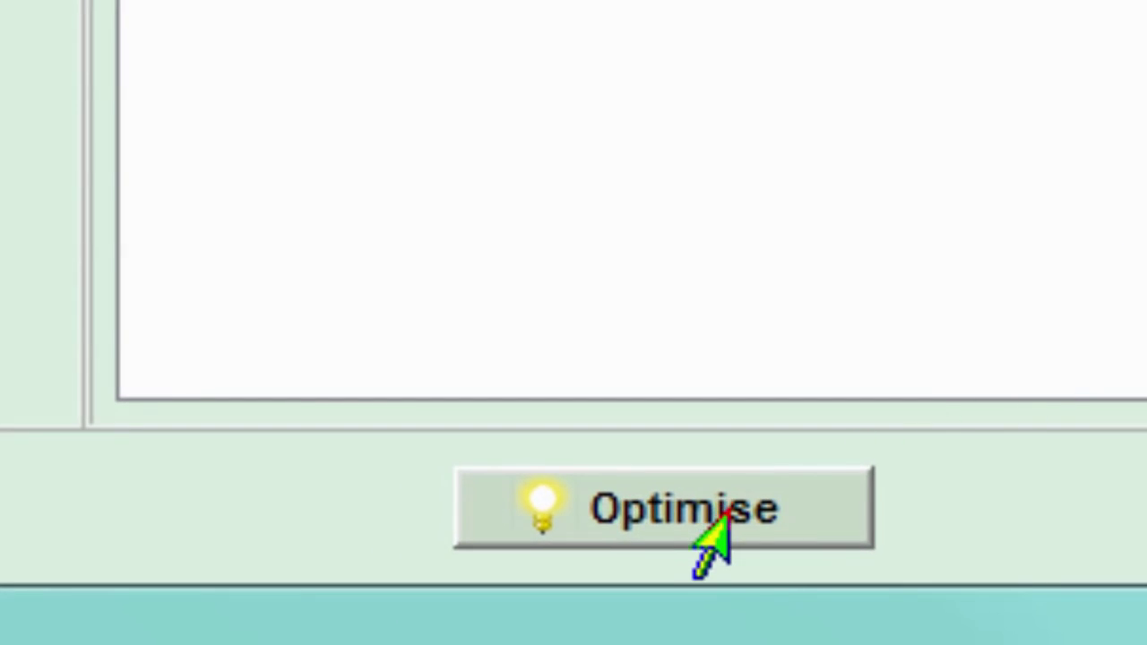
pyautogui.click(717, 504)
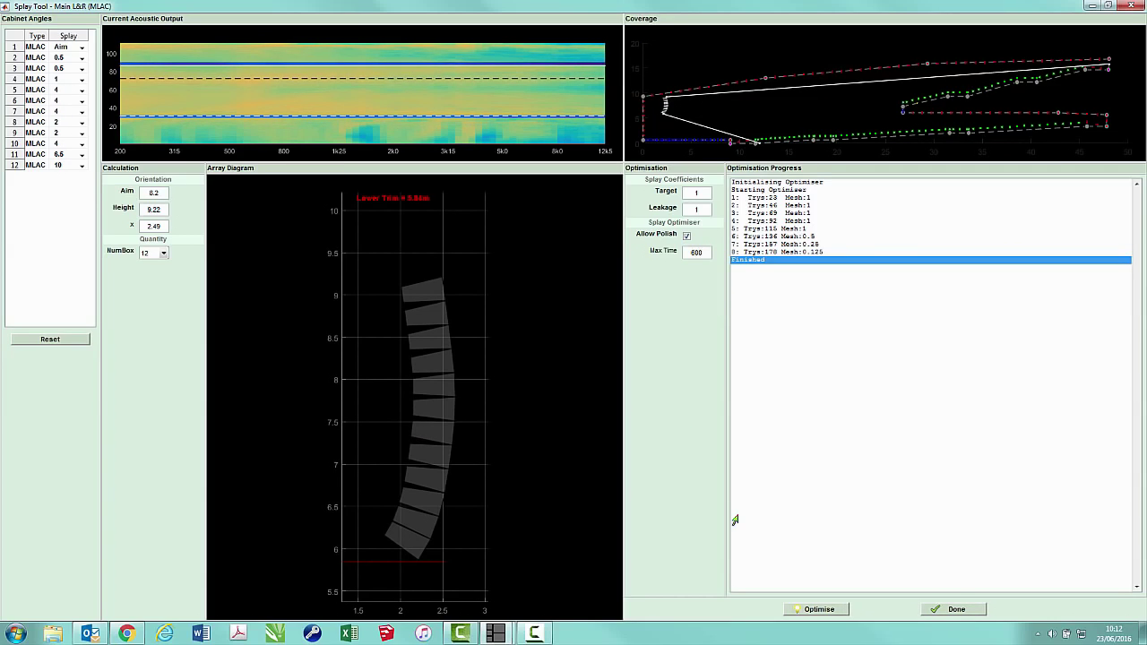
# Accept the optimised splay and review the Main L&R rig, trying the 1 Point lift type
pyautogui.click(955, 610)
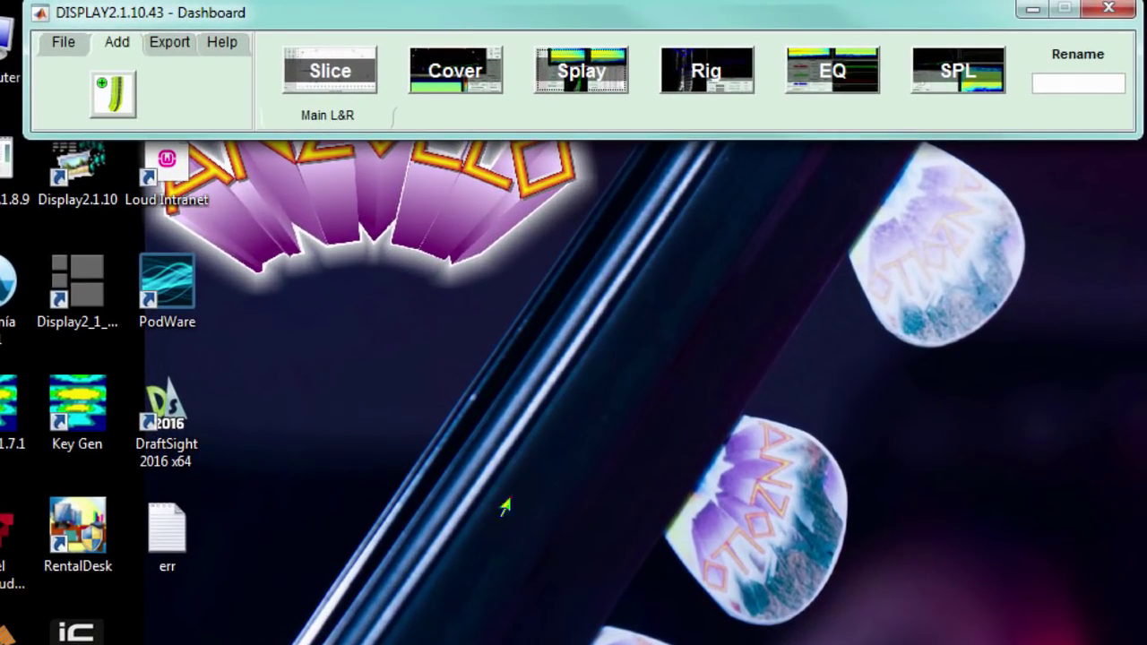
pyautogui.click(705, 71)
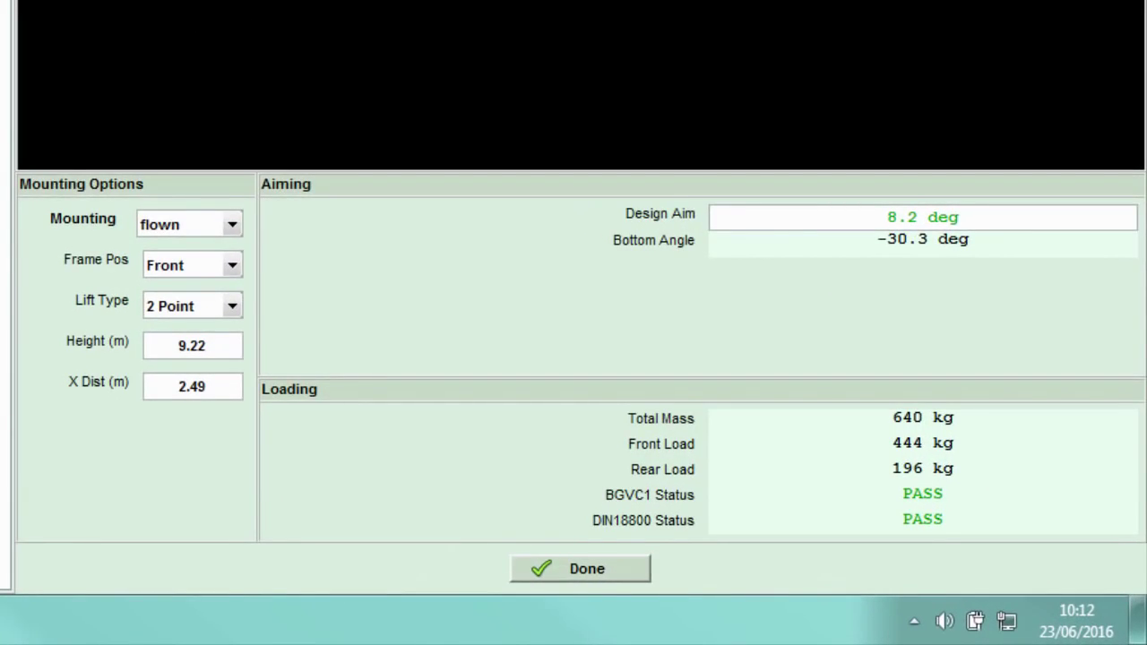
pyautogui.click(224, 306)
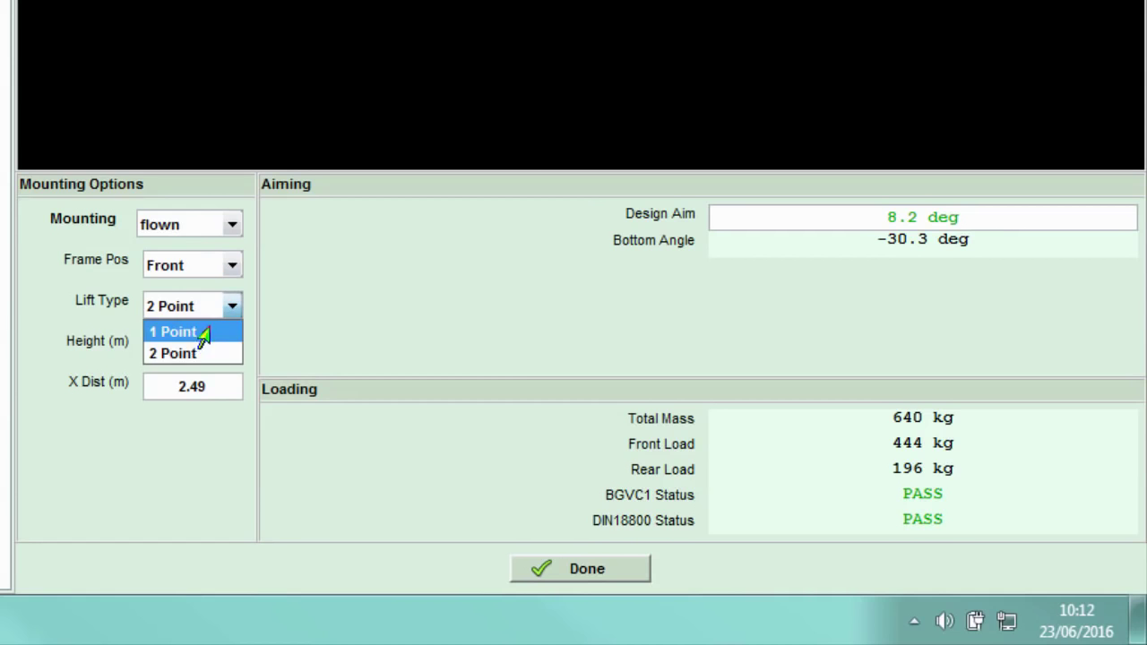
pyautogui.click(201, 332)
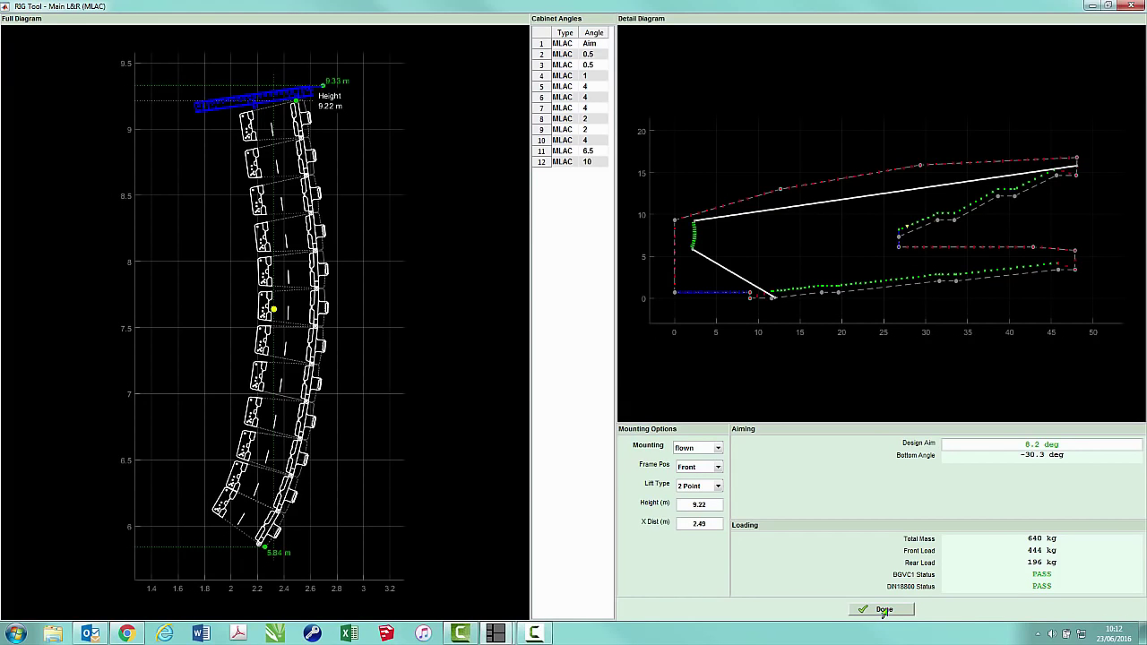
# Set the Main L&R EQ goal importance to Leakage 18, Target 69 and Hard Avoid 13
pyautogui.click(883, 610)
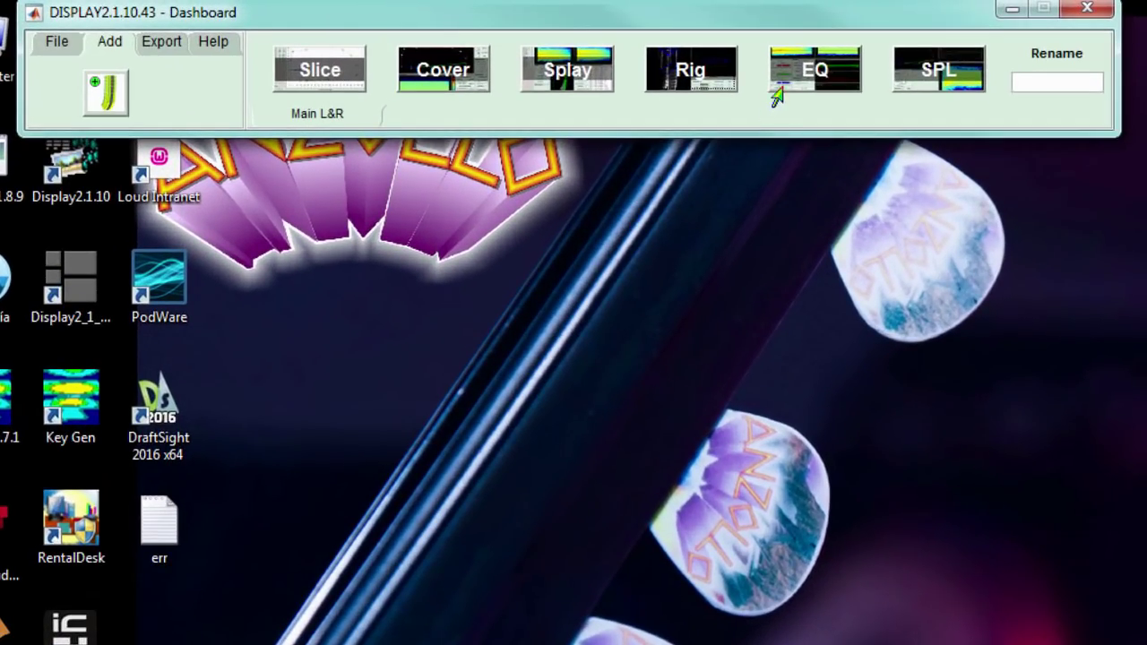
pyautogui.click(780, 76)
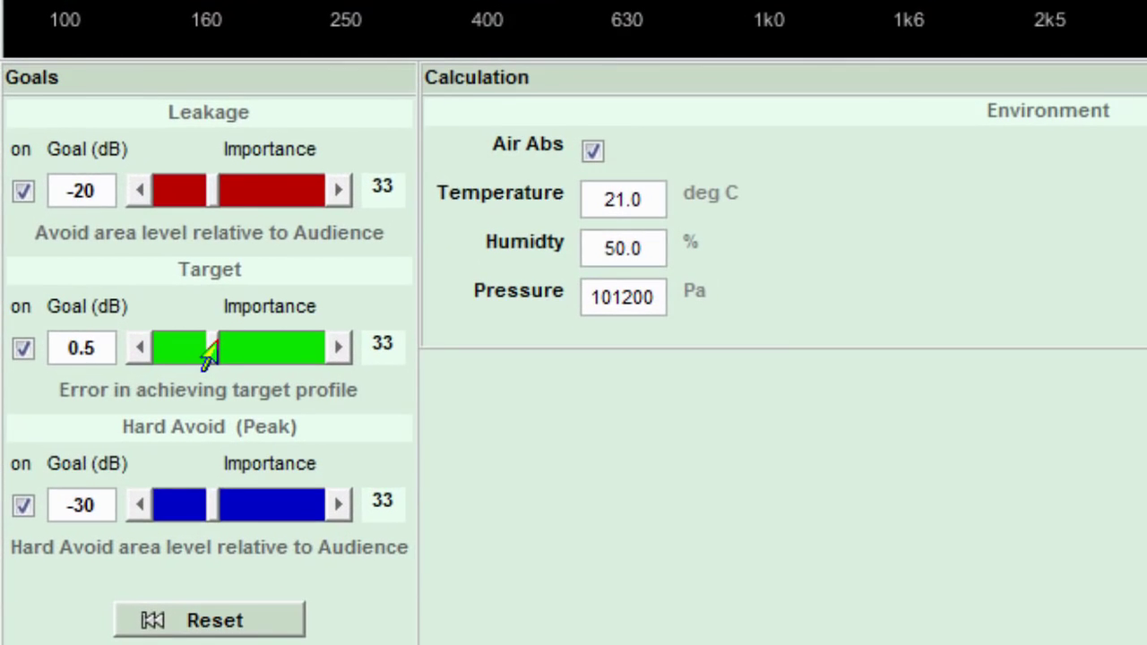
pyautogui.moveTo(204, 199)
pyautogui.mouseDown()
pyautogui.moveTo(274, 206)
pyautogui.moveTo(221, 215)
pyautogui.mouseUp()
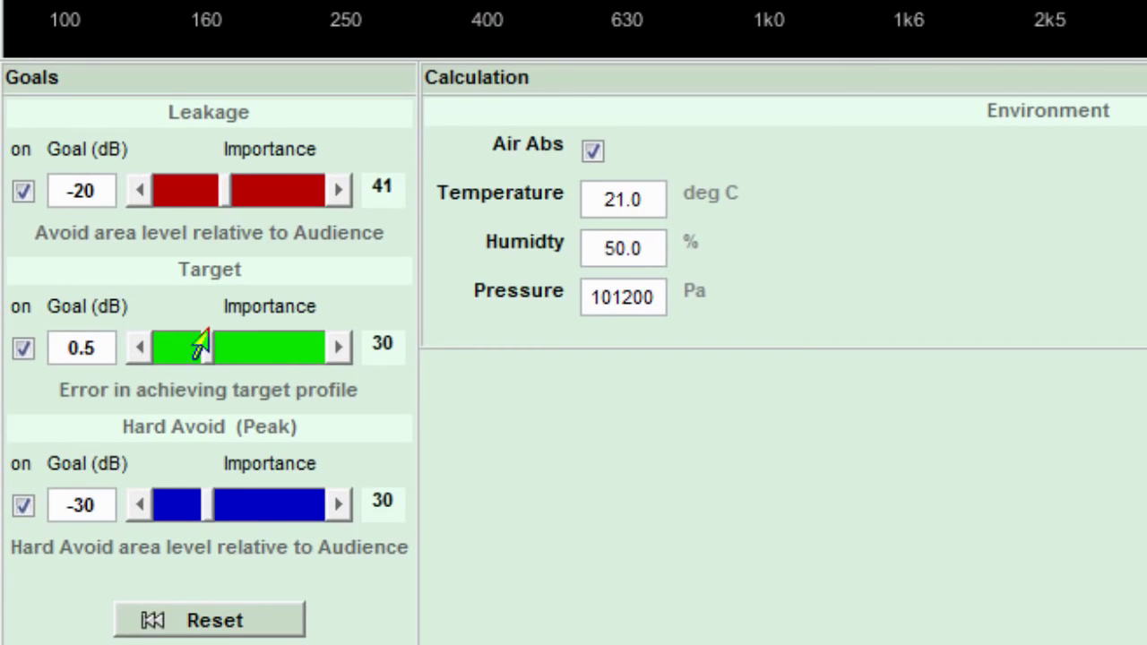
pyautogui.moveTo(202, 351)
pyautogui.mouseDown()
pyautogui.moveTo(258, 356)
pyautogui.moveTo(217, 356)
pyautogui.mouseUp()
pyautogui.moveTo(196, 507)
pyautogui.mouseDown()
pyautogui.moveTo(237, 507)
pyautogui.moveTo(186, 524)
pyautogui.mouseUp()
pyautogui.moveTo(181, 355); pyautogui.dragTo(261, 364)
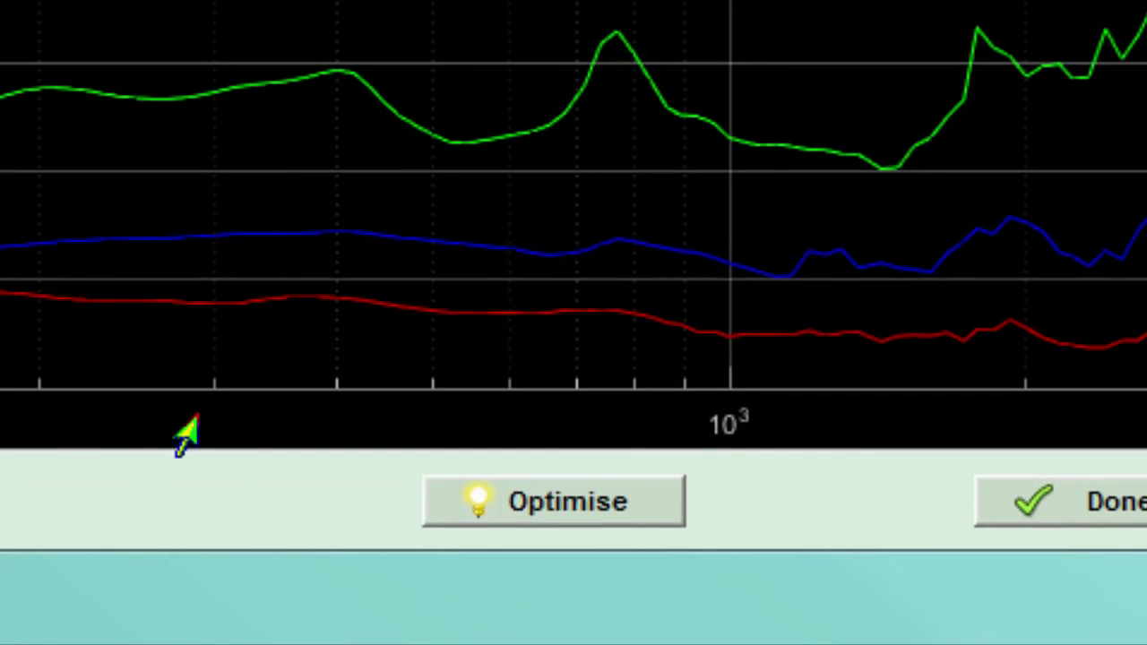
# Run the Main L&R EQ optimisation until audience responses flatten to roughly 100–110 dB
pyautogui.click(537, 507)
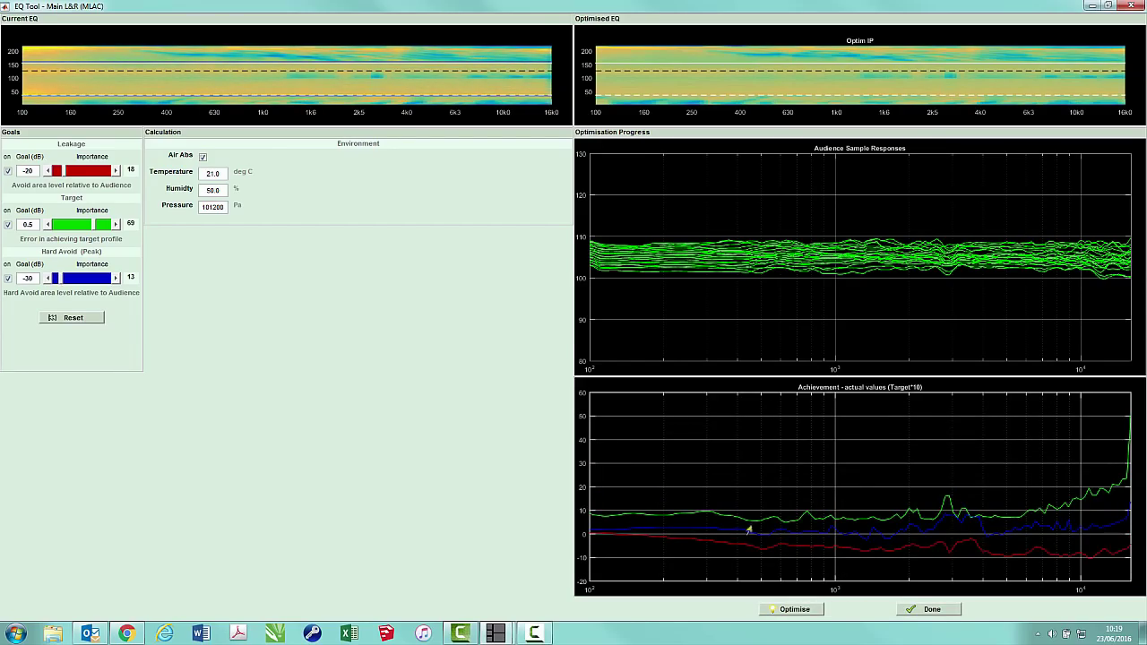
# Accept the optimised EQ, then adjust the lower audience limit line and listening position marker
pyautogui.click(938, 613)
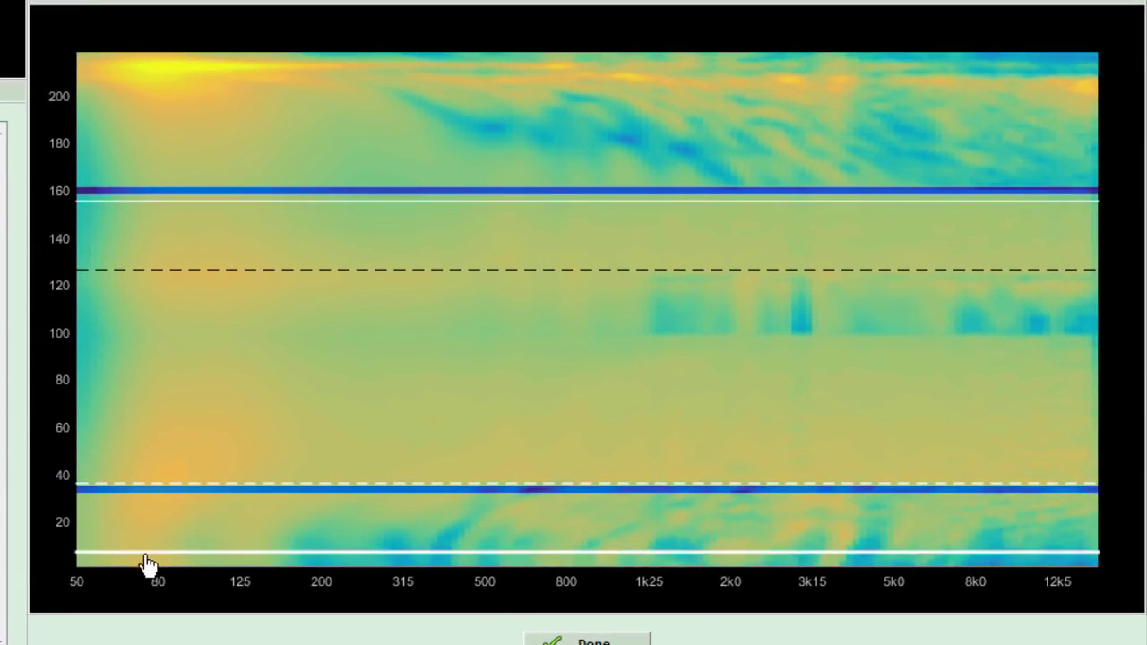
pyautogui.moveTo(148, 563); pyautogui.dragTo(150, 574)
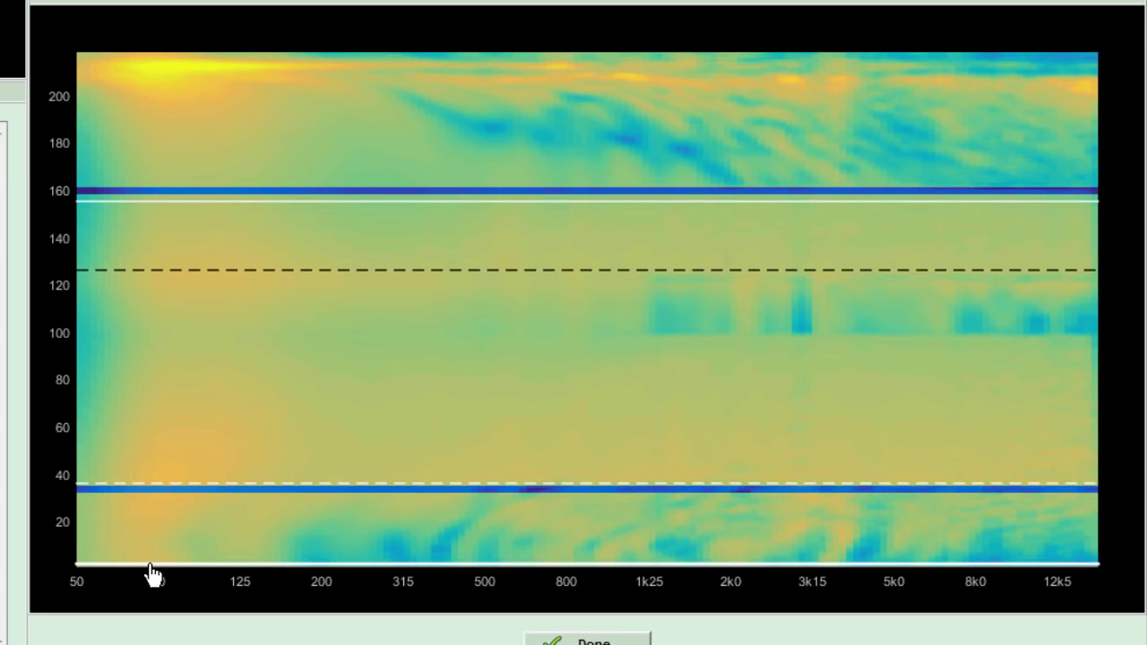
pyautogui.moveTo(151, 574); pyautogui.dragTo(147, 561)
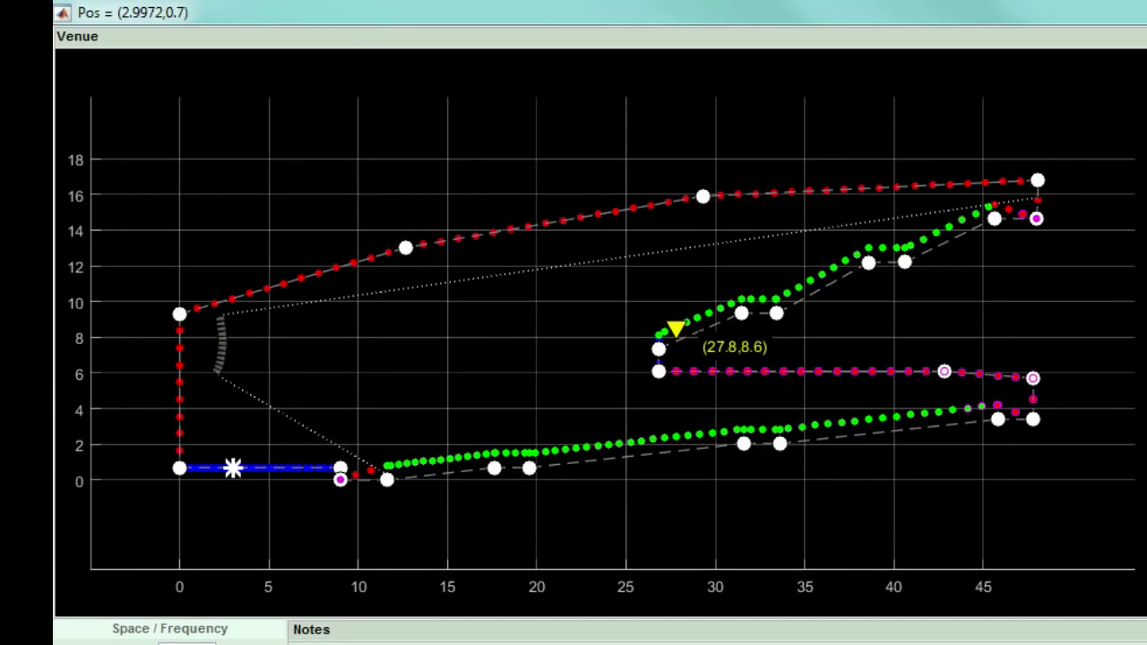
pyautogui.moveTo(232, 467); pyautogui.dragTo(280, 468)
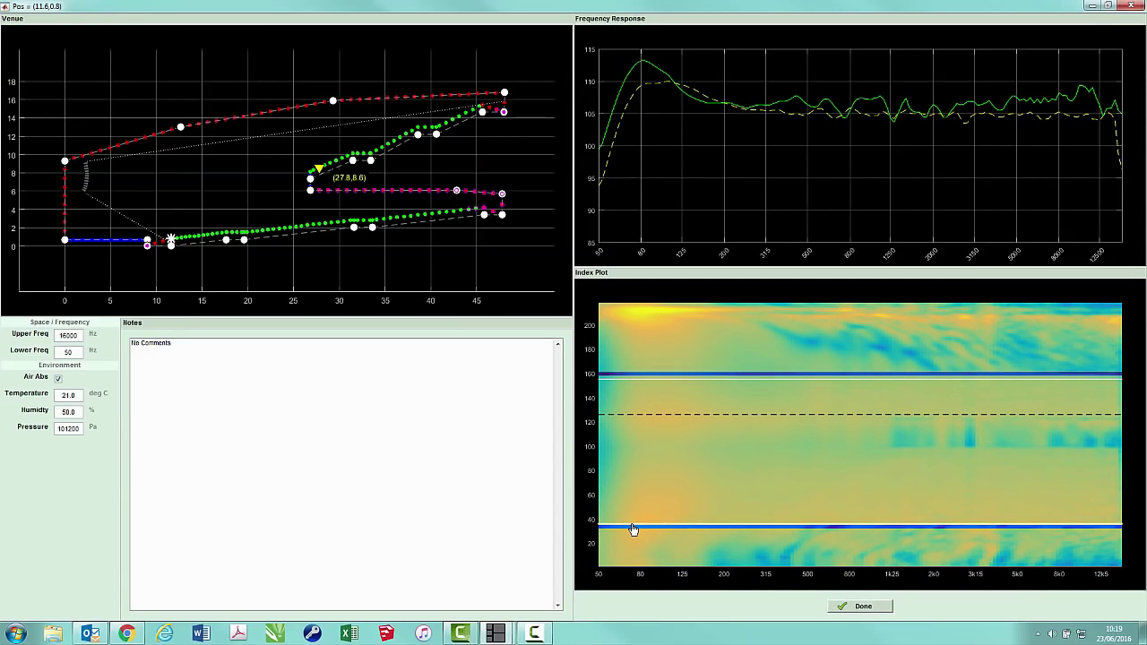
# Inspect the frequency response at successively higher audience positions up to the top of the audience
pyautogui.click(631, 523)
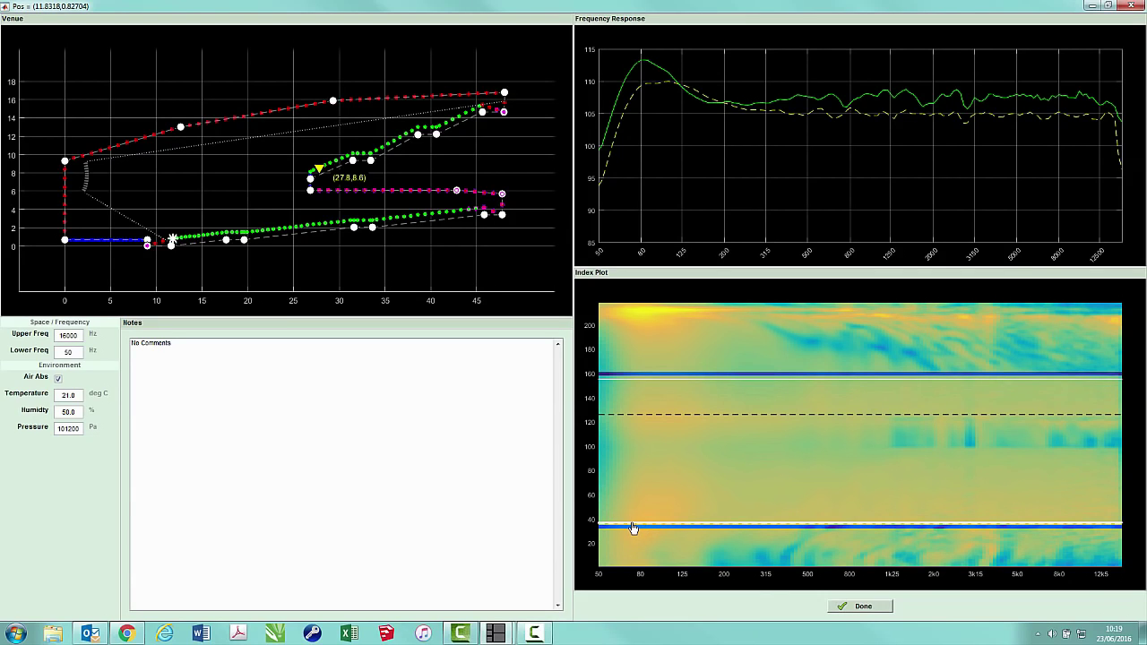
pyautogui.moveTo(631, 528); pyautogui.dragTo(629, 427)
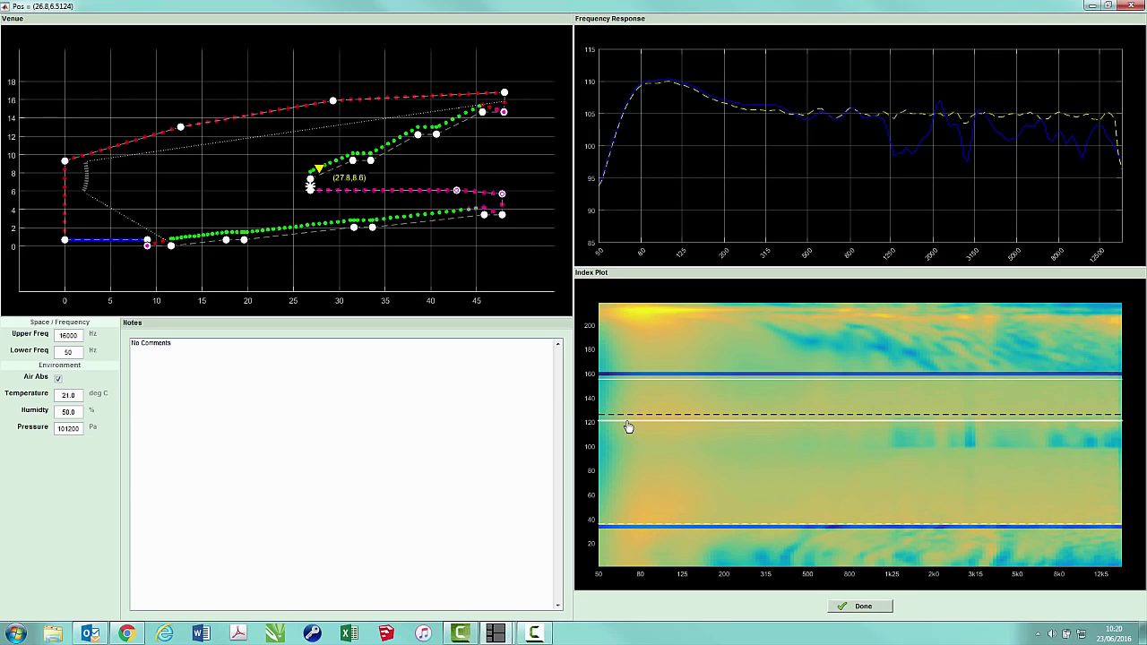
pyautogui.moveTo(629, 426); pyautogui.dragTo(629, 387)
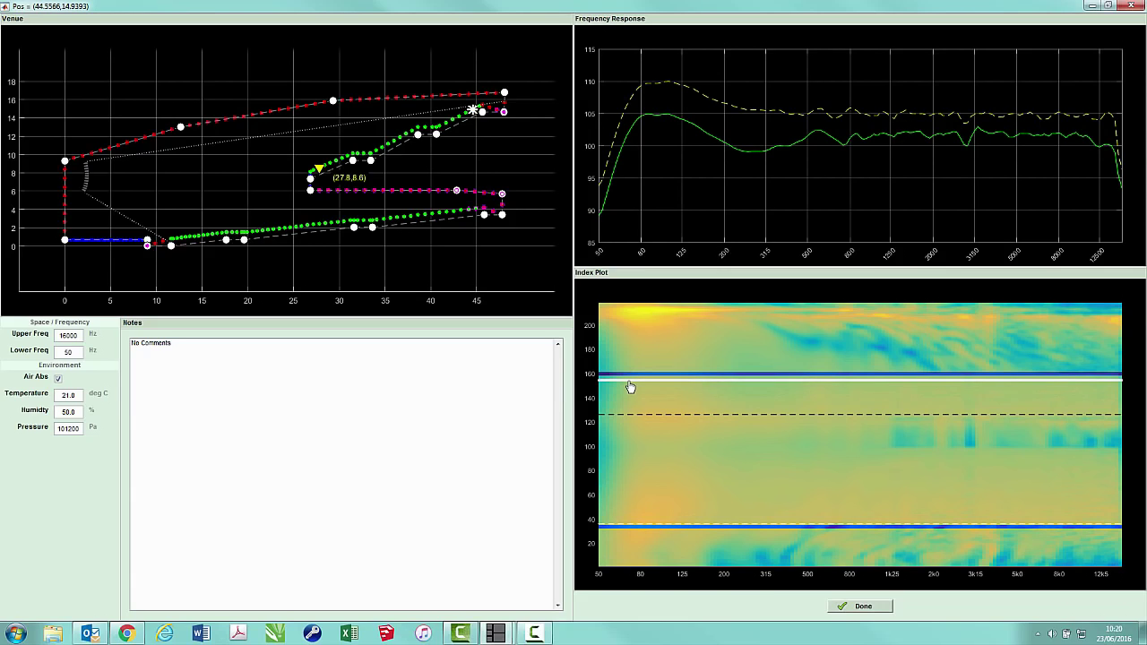
pyautogui.moveTo(630, 385); pyautogui.dragTo(630, 384)
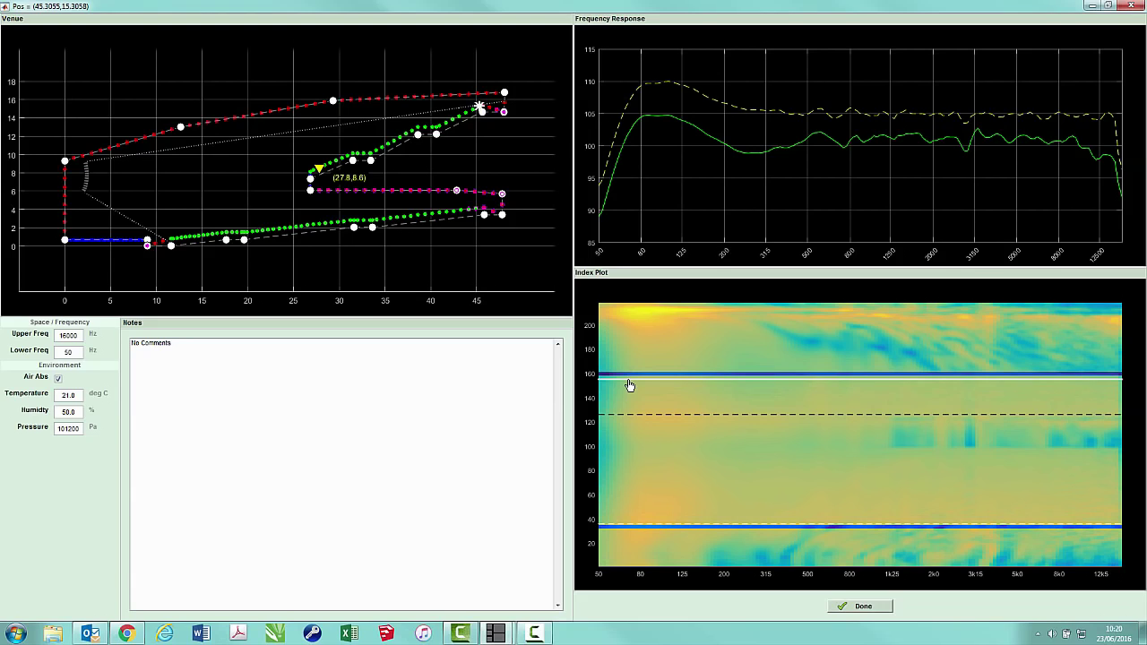
pyautogui.moveTo(630, 385); pyautogui.dragTo(622, 306)
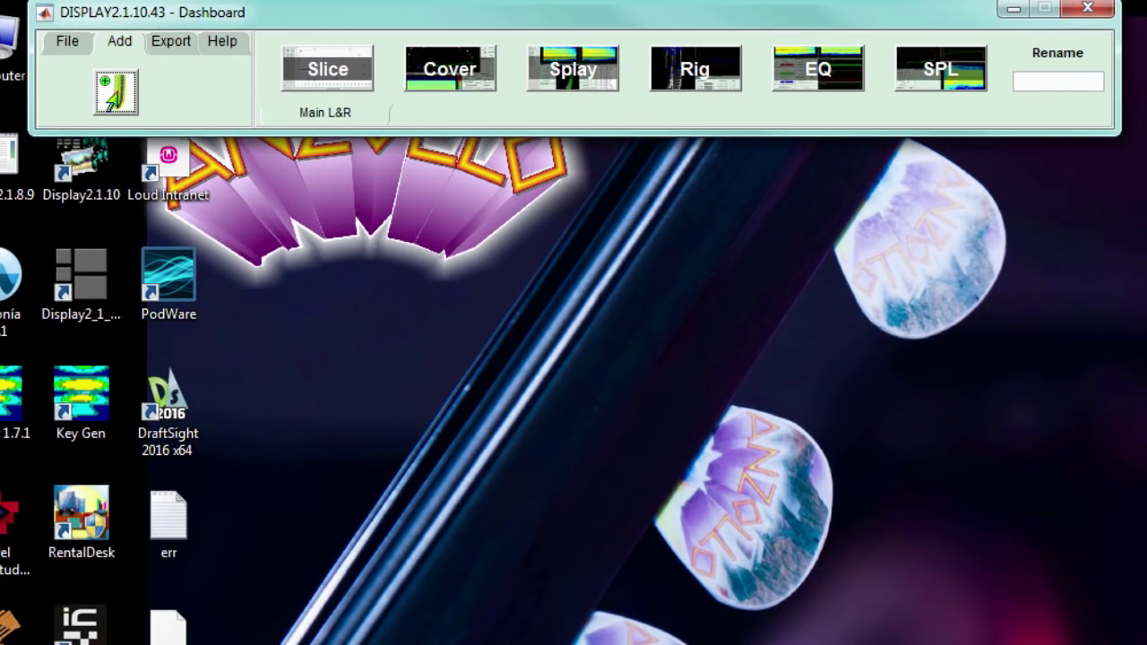
# Add an array of type MLAM with Fly + Sub deployment, 12 total cabinets, named 'Mini L&R'
pyautogui.click(115, 93)
pyautogui.click(234, 149)
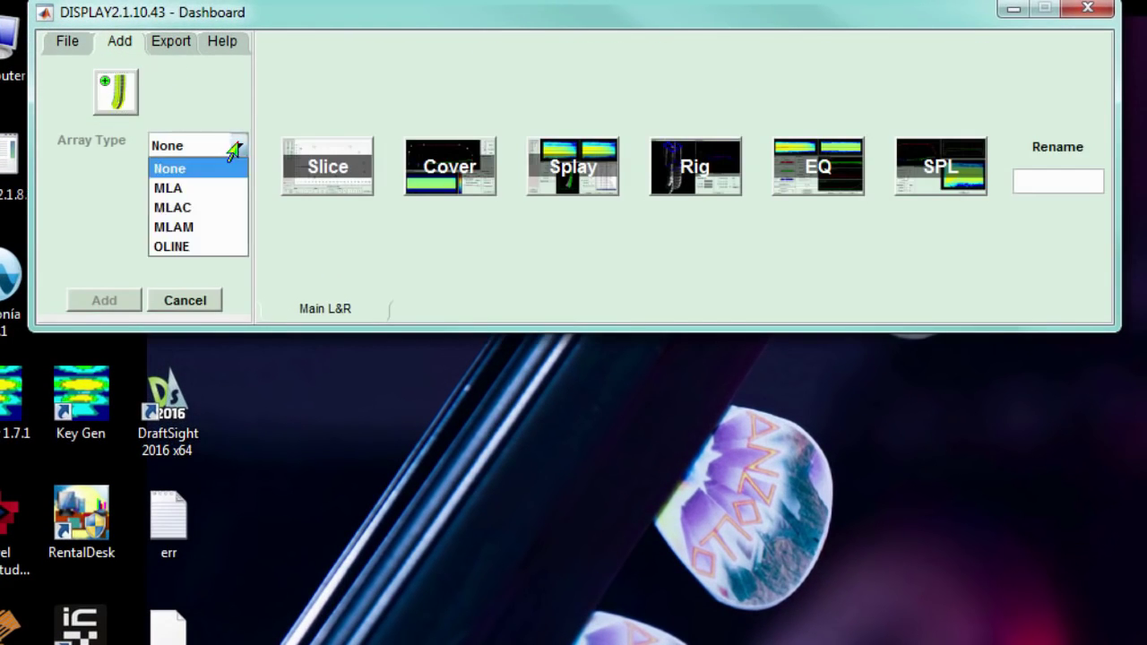
pyautogui.click(204, 229)
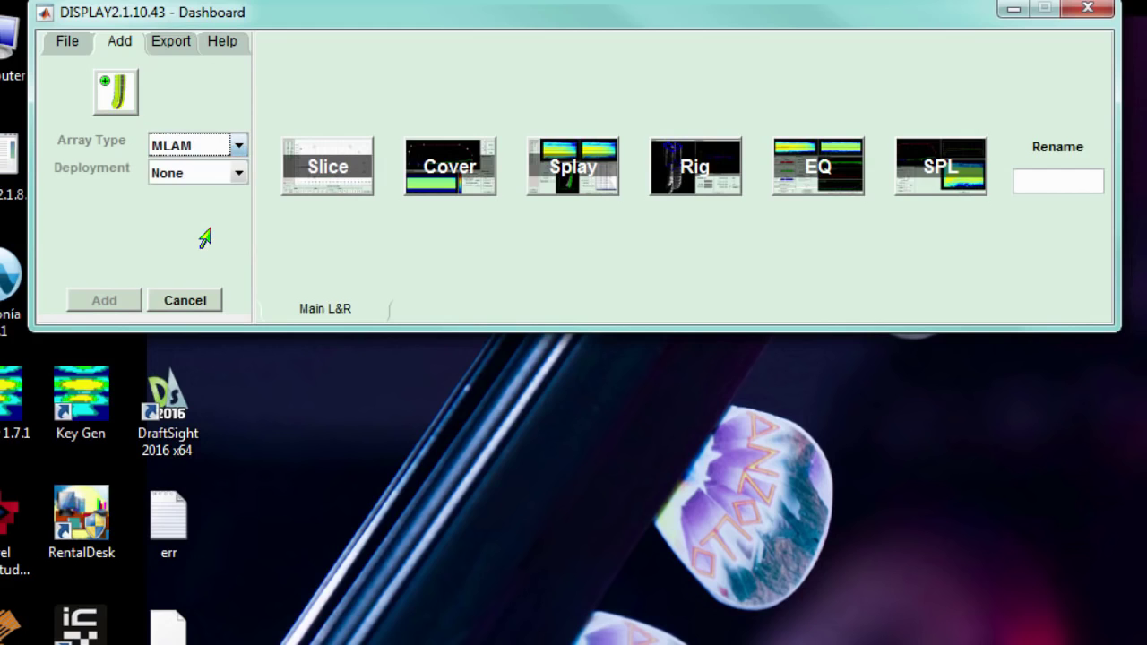
pyautogui.click(236, 174)
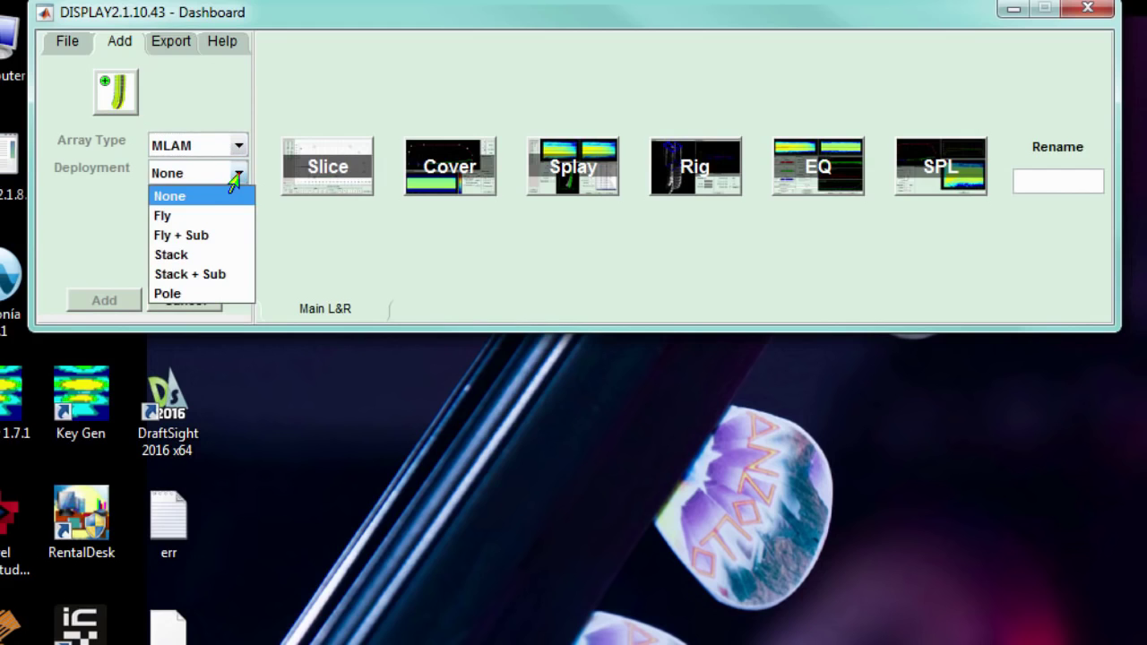
pyautogui.click(213, 235)
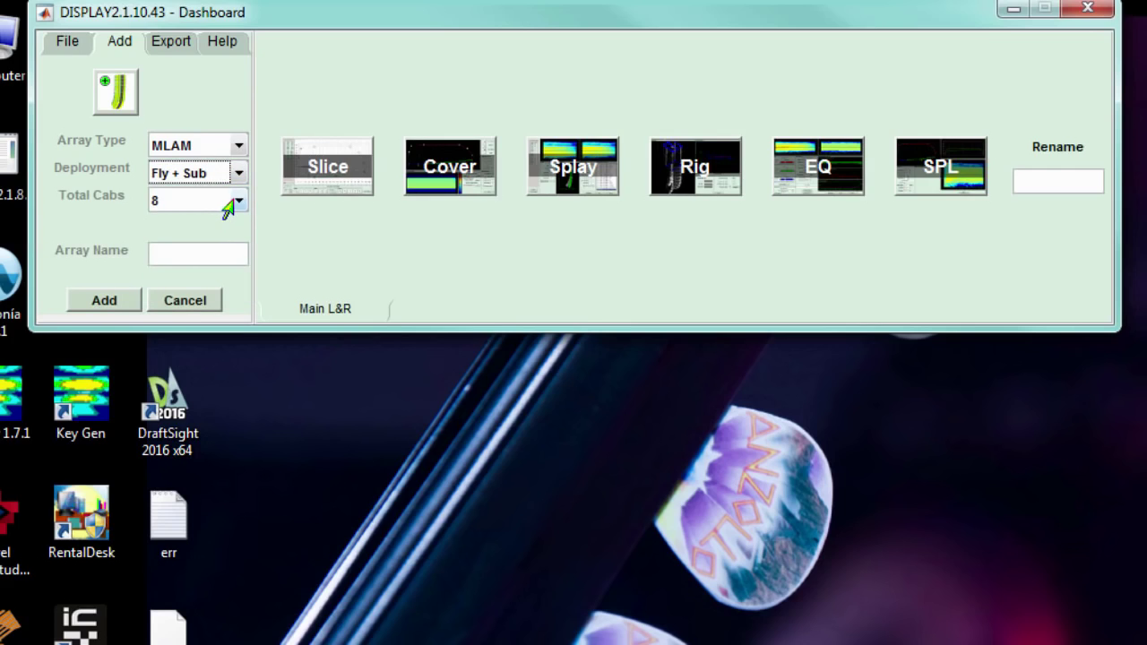
pyautogui.click(232, 204)
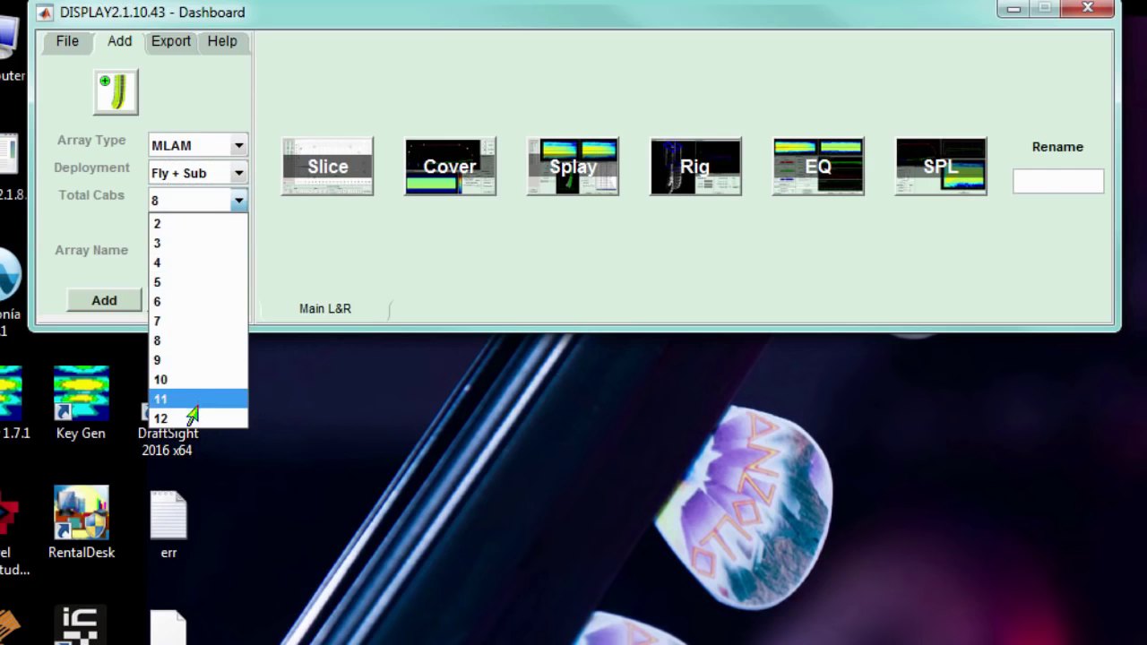
pyautogui.click(186, 418)
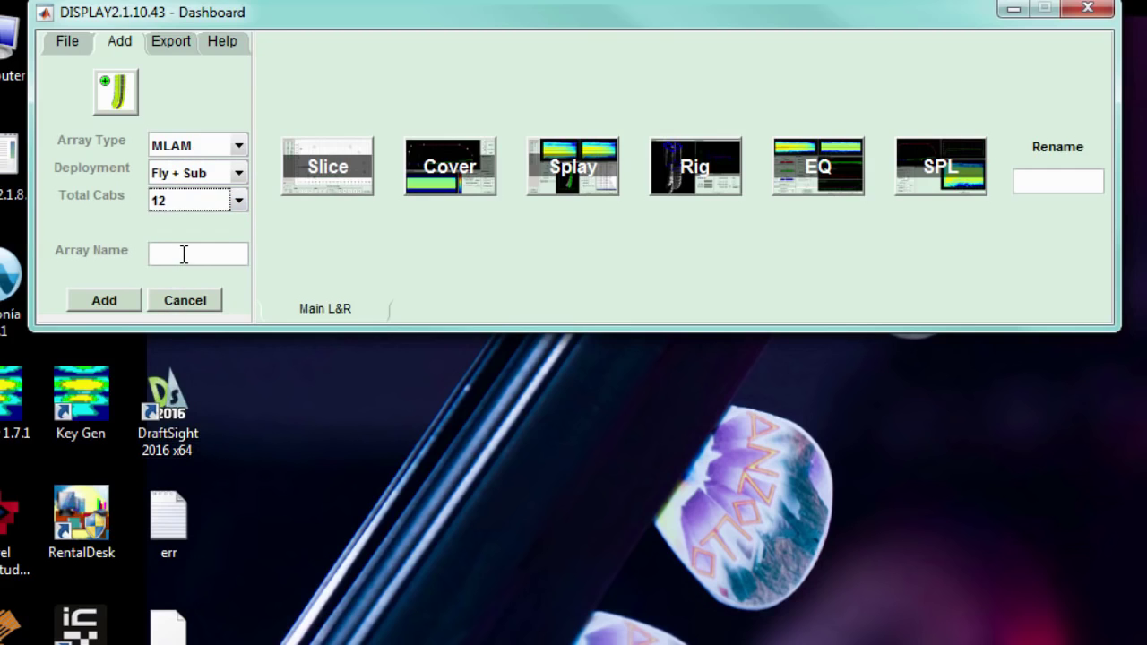
pyautogui.click(185, 254)
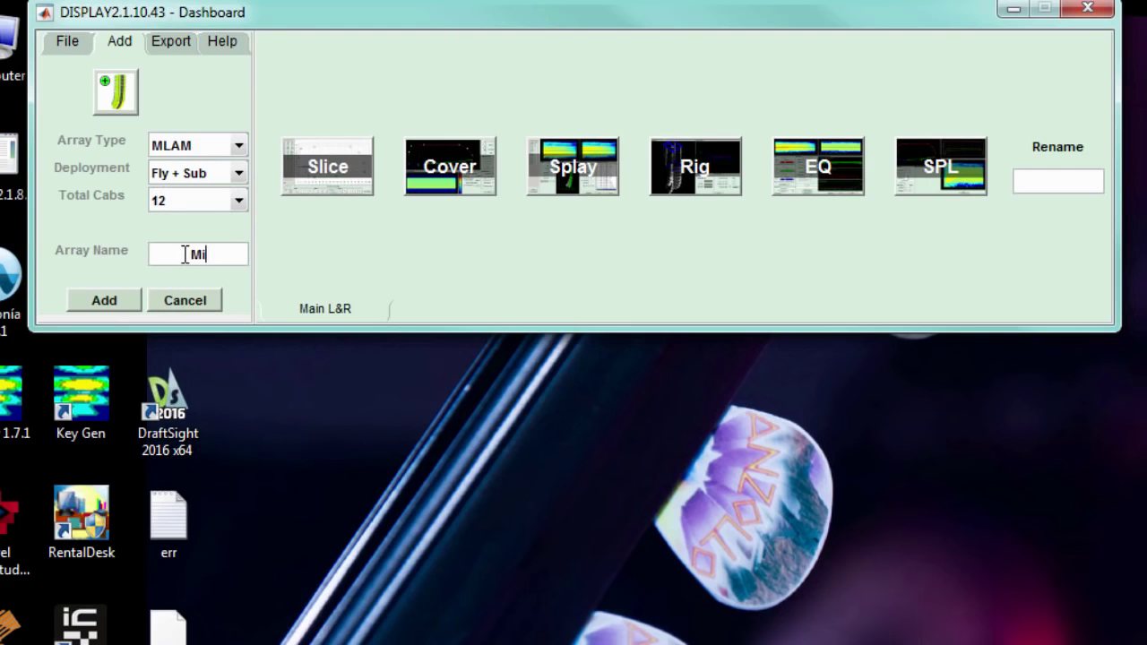
pyautogui.write('Mini L&R')
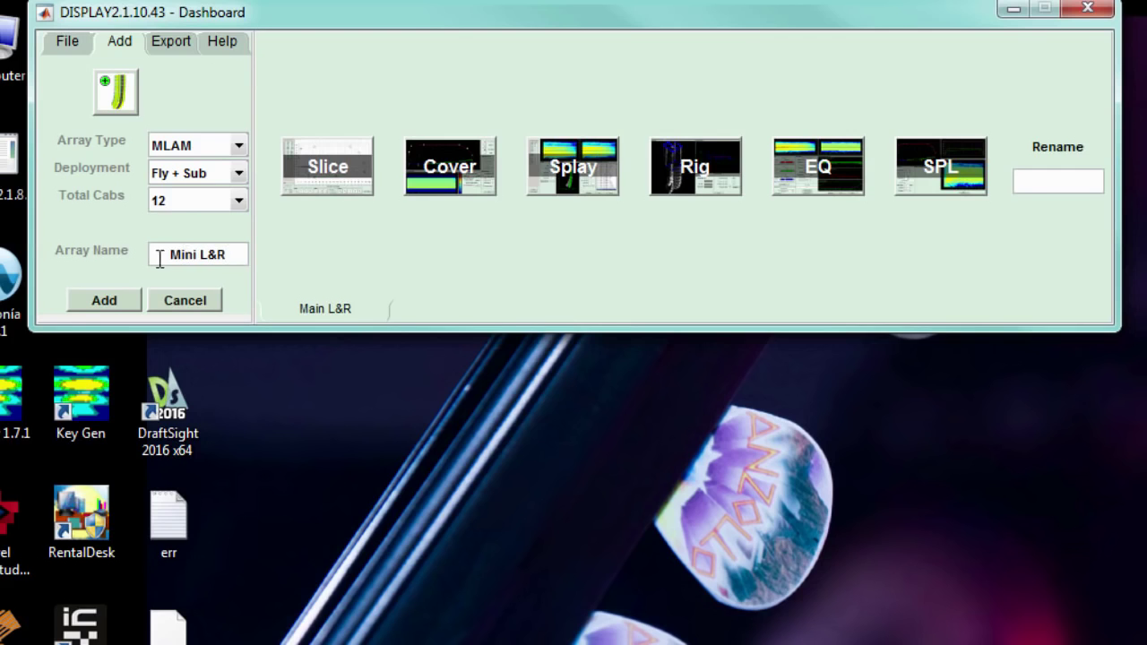
pyautogui.click(104, 300)
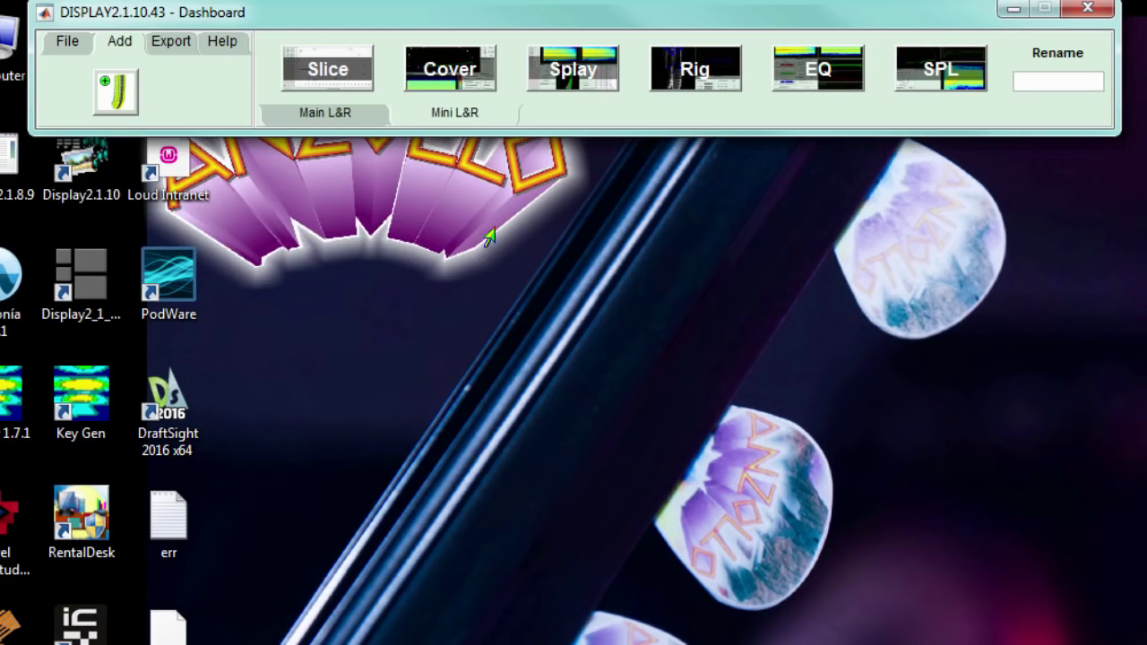
# Save the project on the Desktop under the file name 'Demo Project'
pyautogui.click(54, 42)
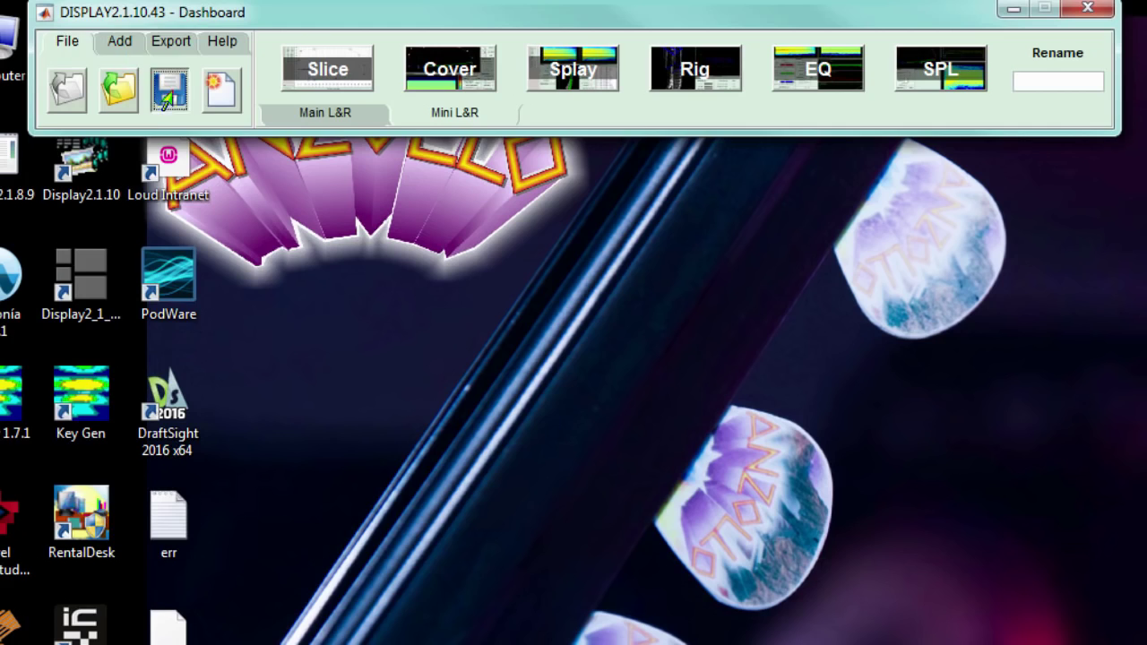
pyautogui.click(169, 90)
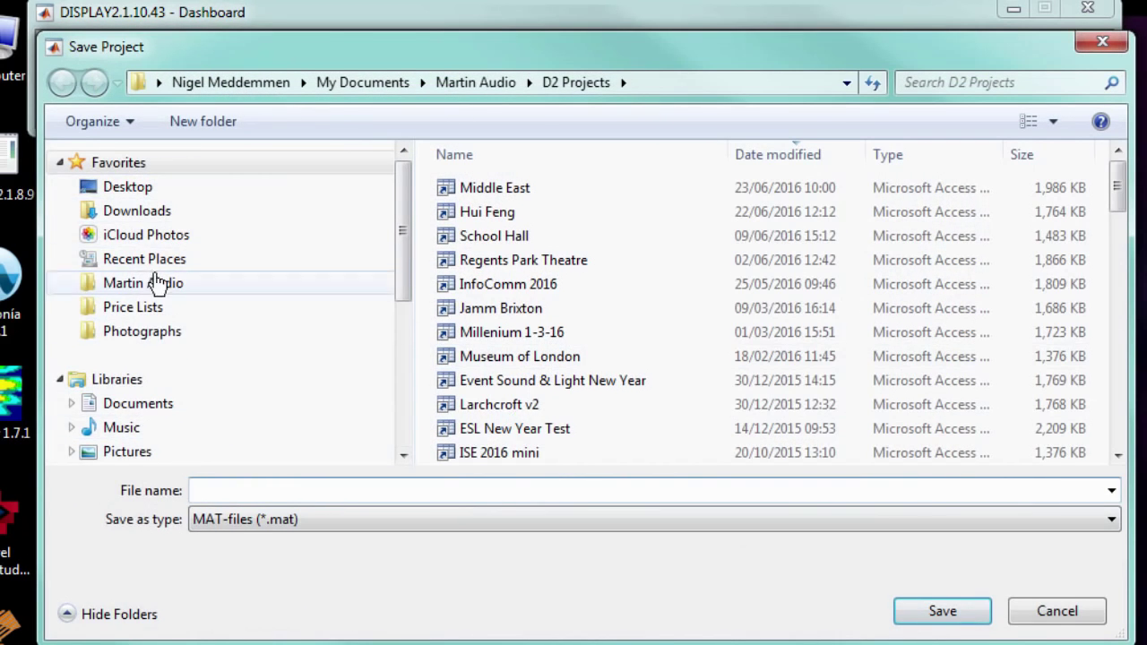
pyautogui.click(128, 187)
pyautogui.click(242, 491)
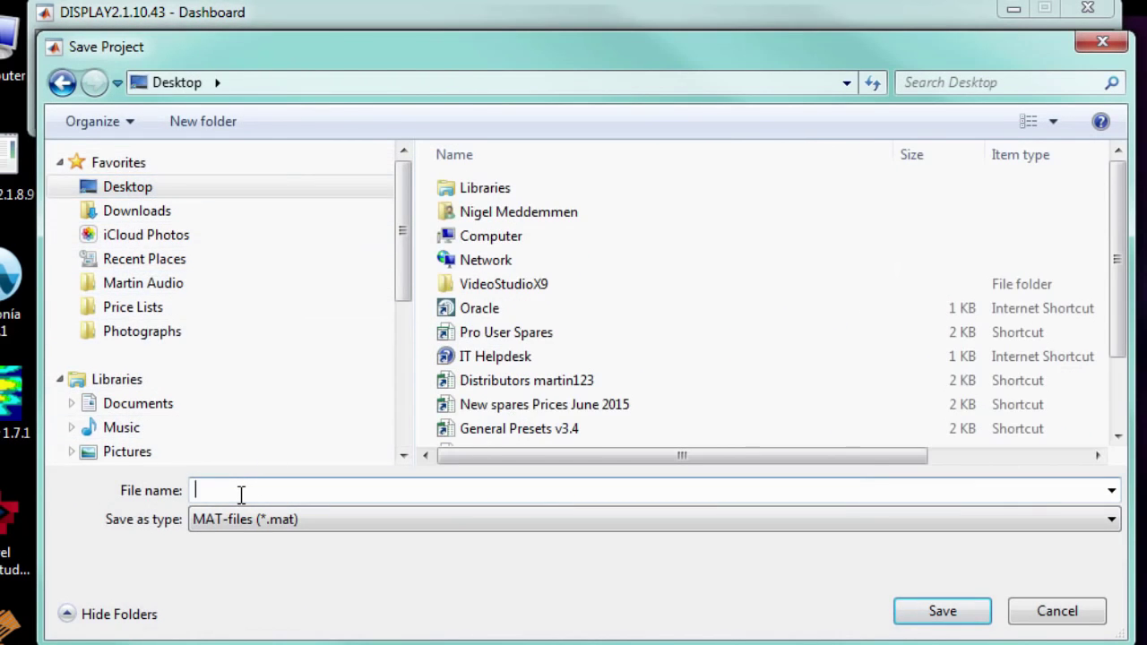
pyautogui.write('Demo Project')
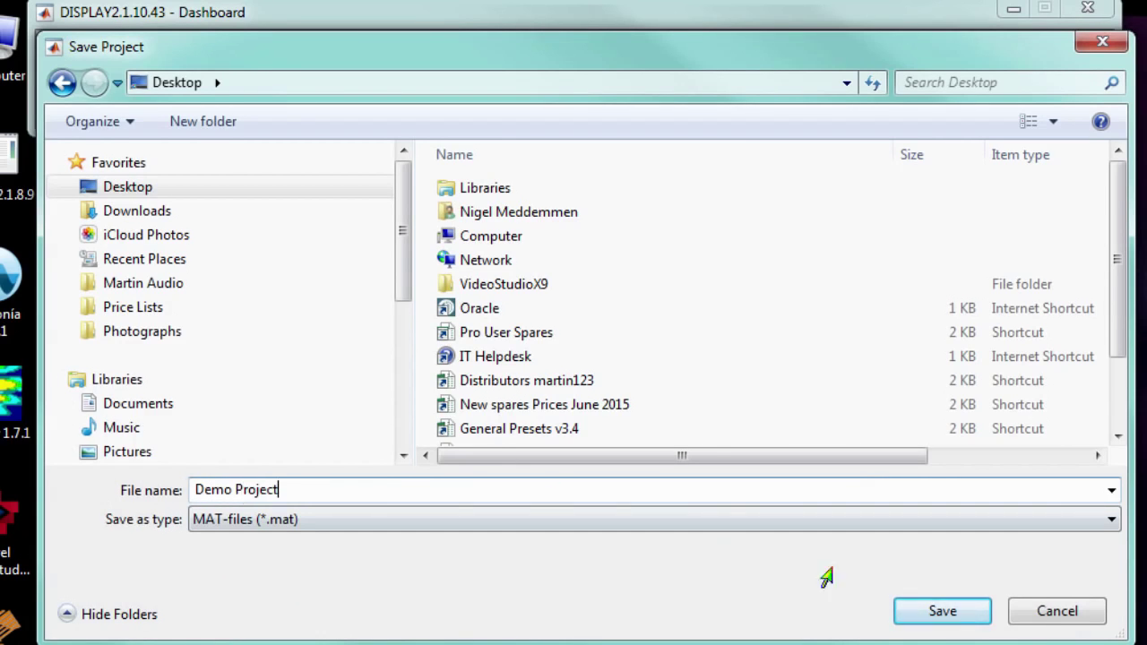
pyautogui.click(932, 614)
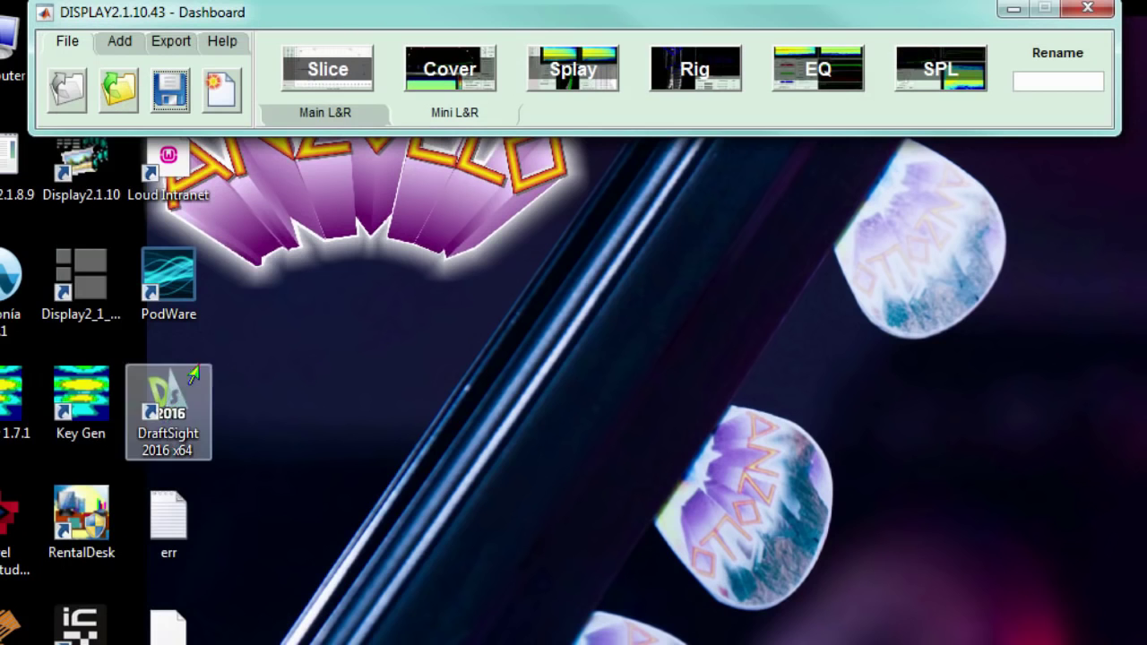
# Load Demo Project.mat in Import Shell and import its 24-point Main L&R venue shell into a new slice
pyautogui.click(326, 71)
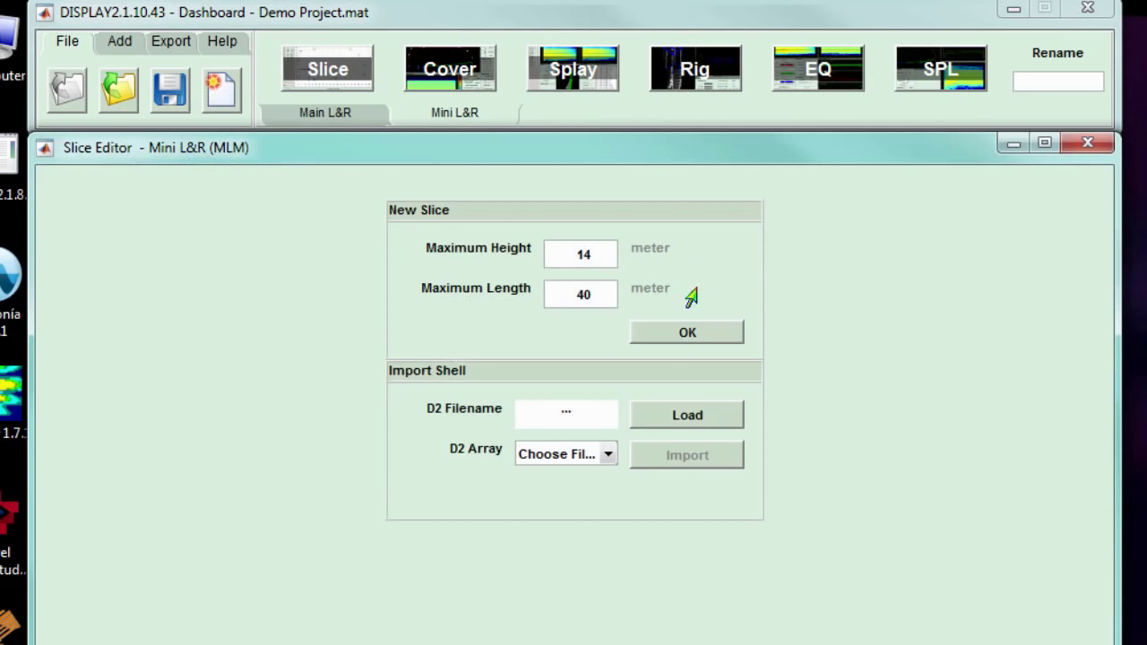
pyautogui.click(673, 419)
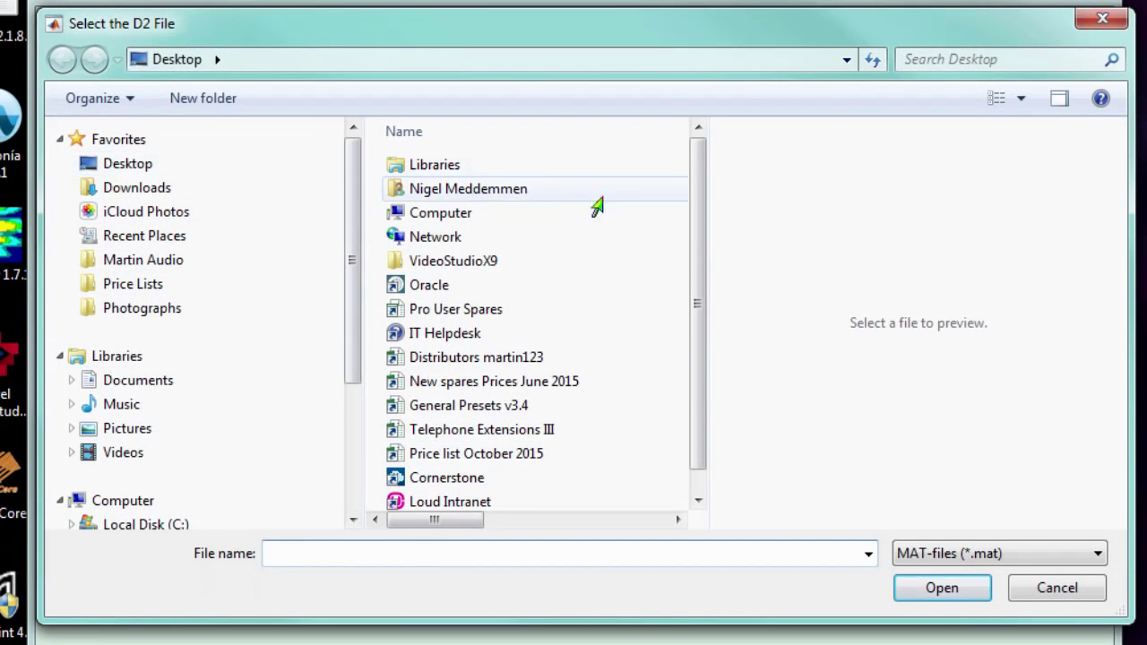
pyautogui.moveTo(692, 238); pyautogui.dragTo(701, 315)
pyautogui.click(457, 504)
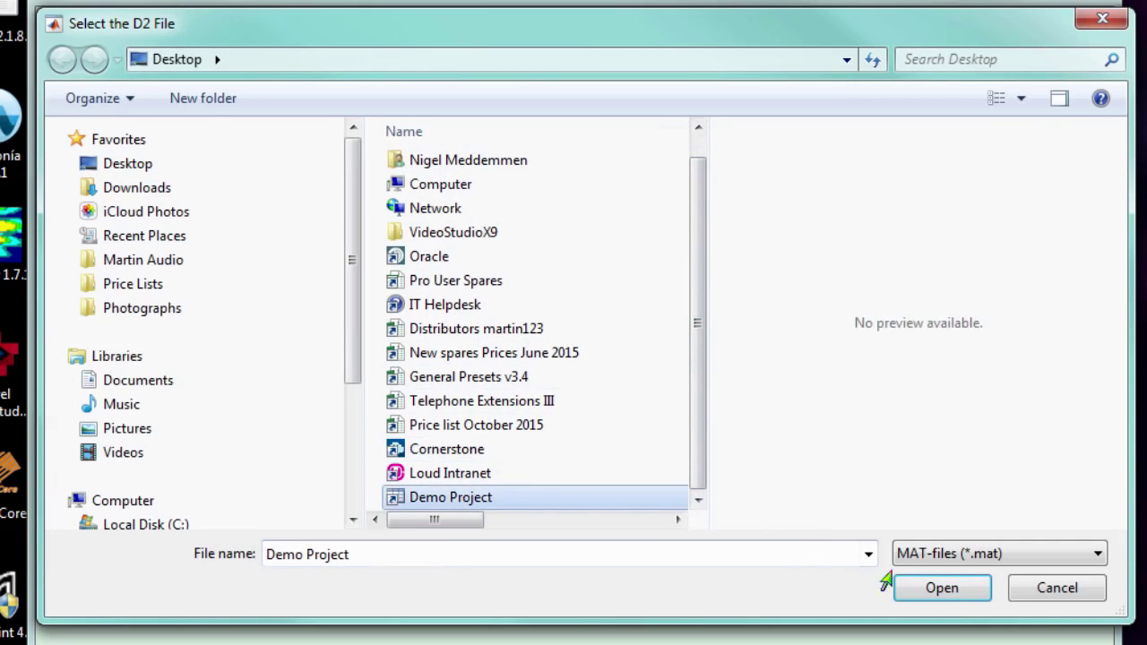
pyautogui.click(935, 586)
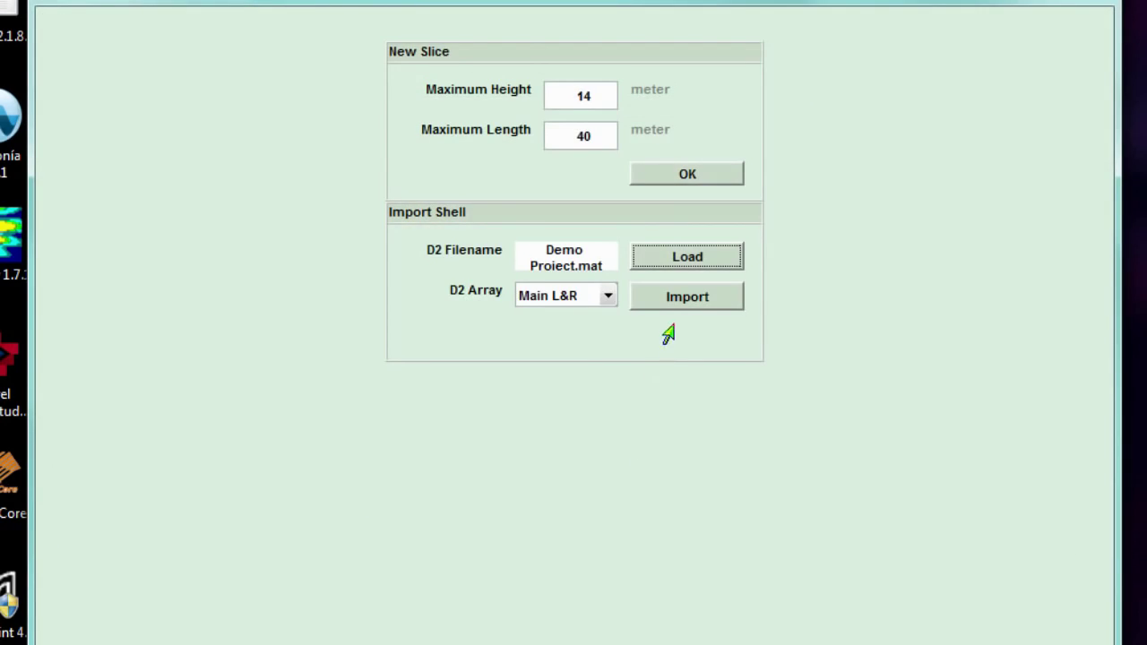
pyautogui.click(606, 295)
pyautogui.click(607, 296)
pyautogui.click(660, 306)
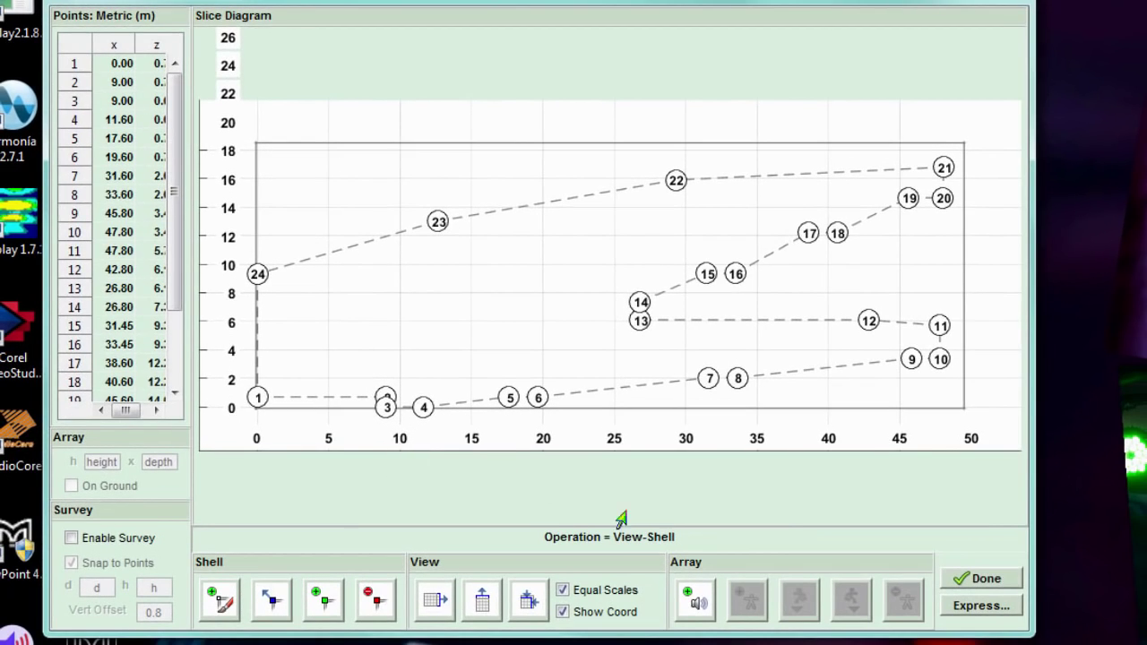
# Place the array at height 11.35, x 14.97 with coverage from point 15 (31.4 m) to point 19 (45.6 m)
pyautogui.click(687, 617)
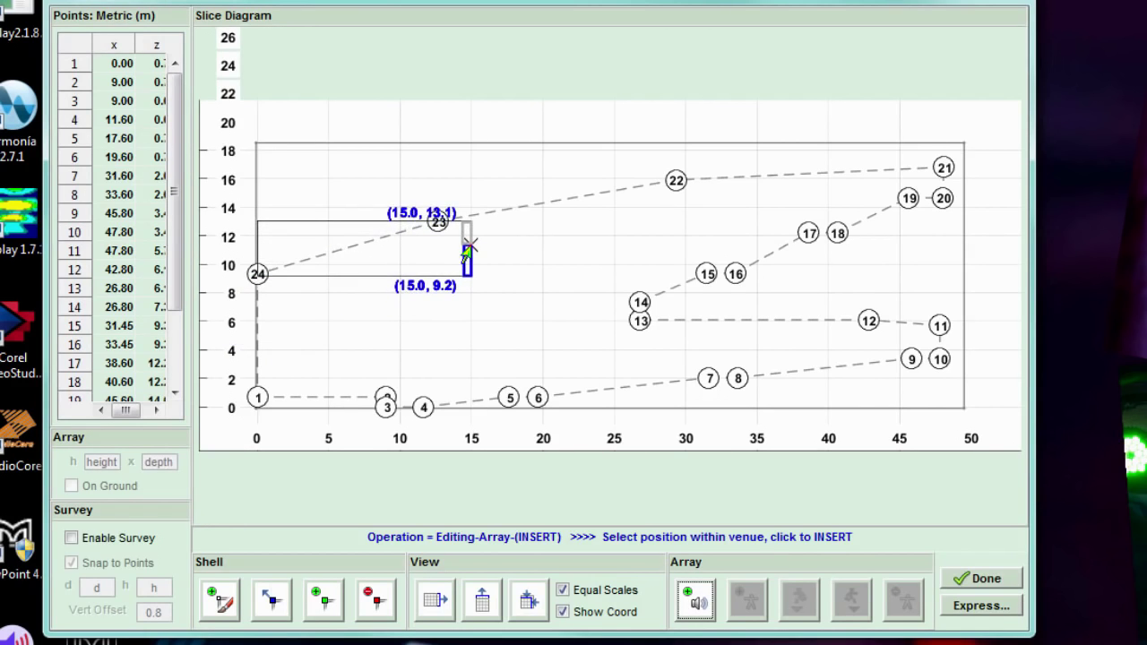
pyautogui.click(467, 250)
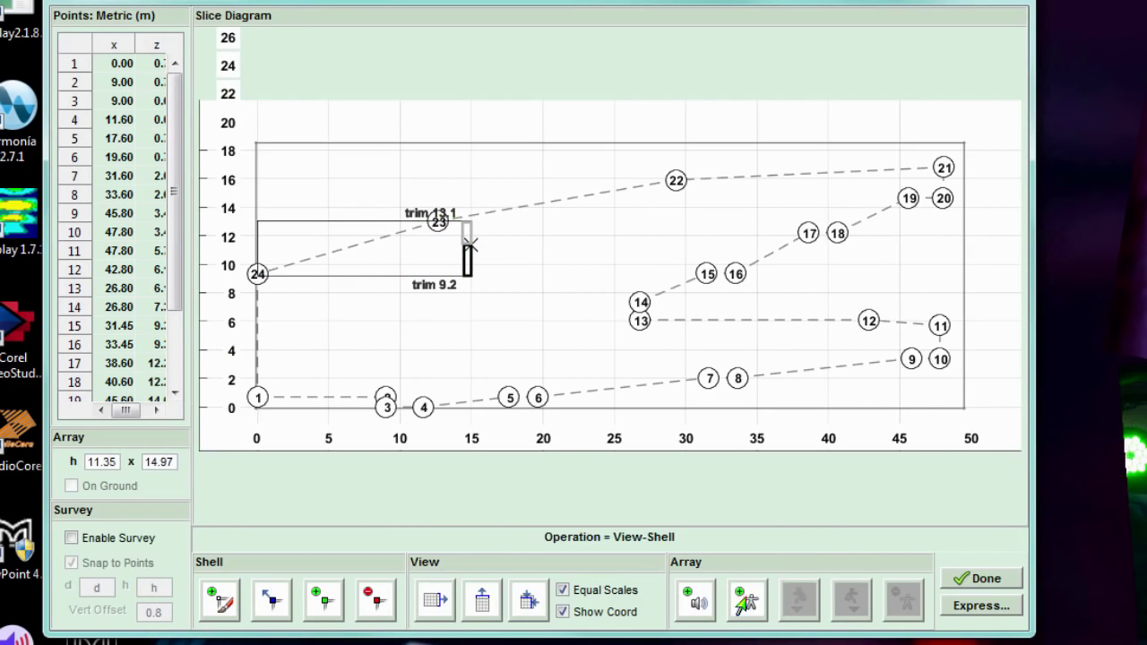
pyautogui.click(733, 602)
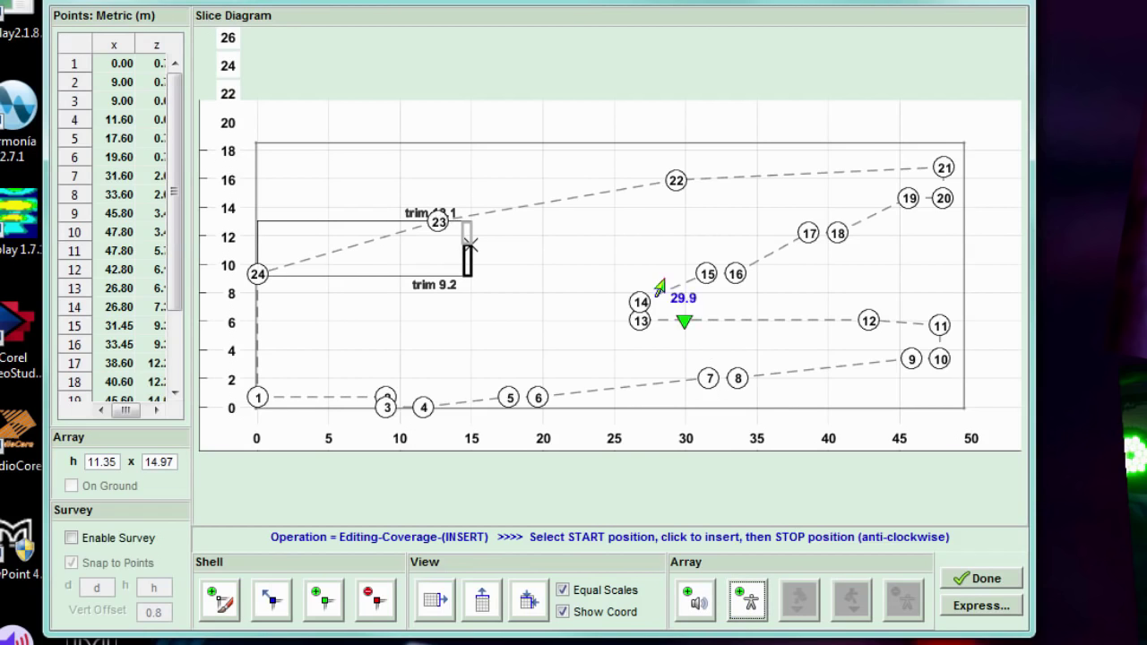
pyautogui.click(714, 273)
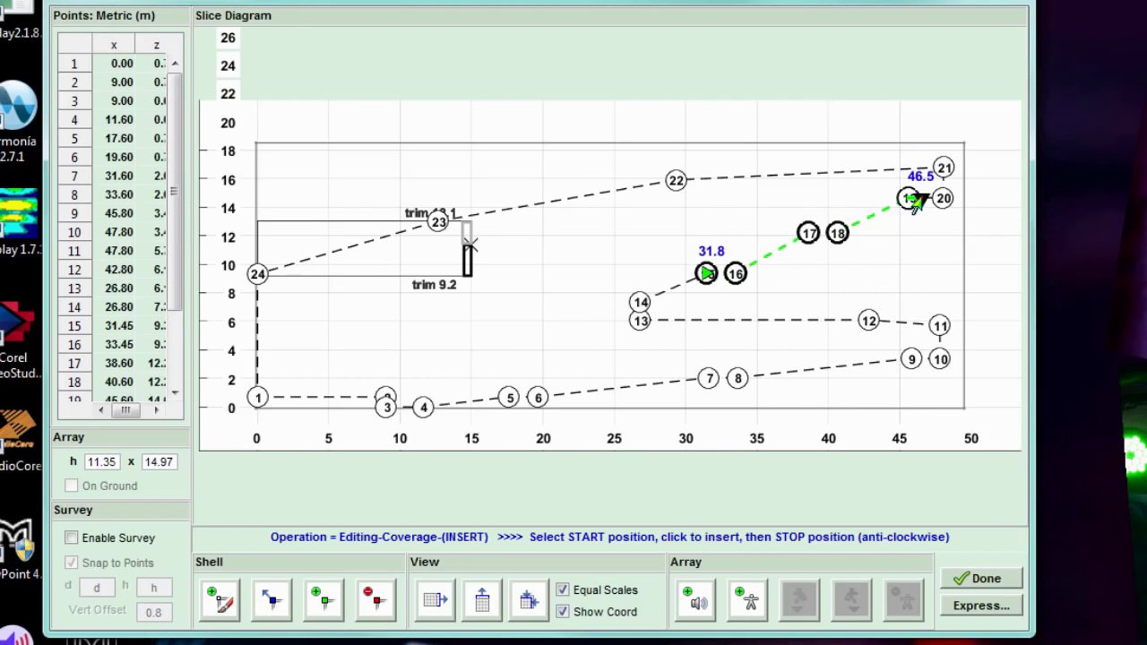
pyautogui.click(910, 199)
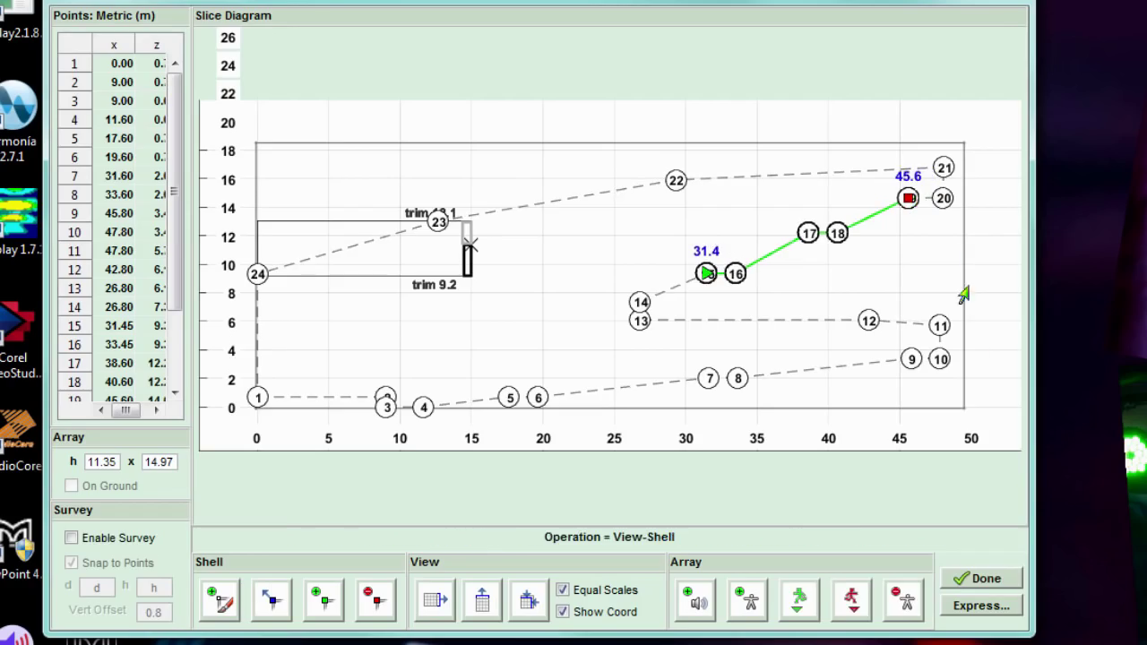
pyautogui.click(976, 578)
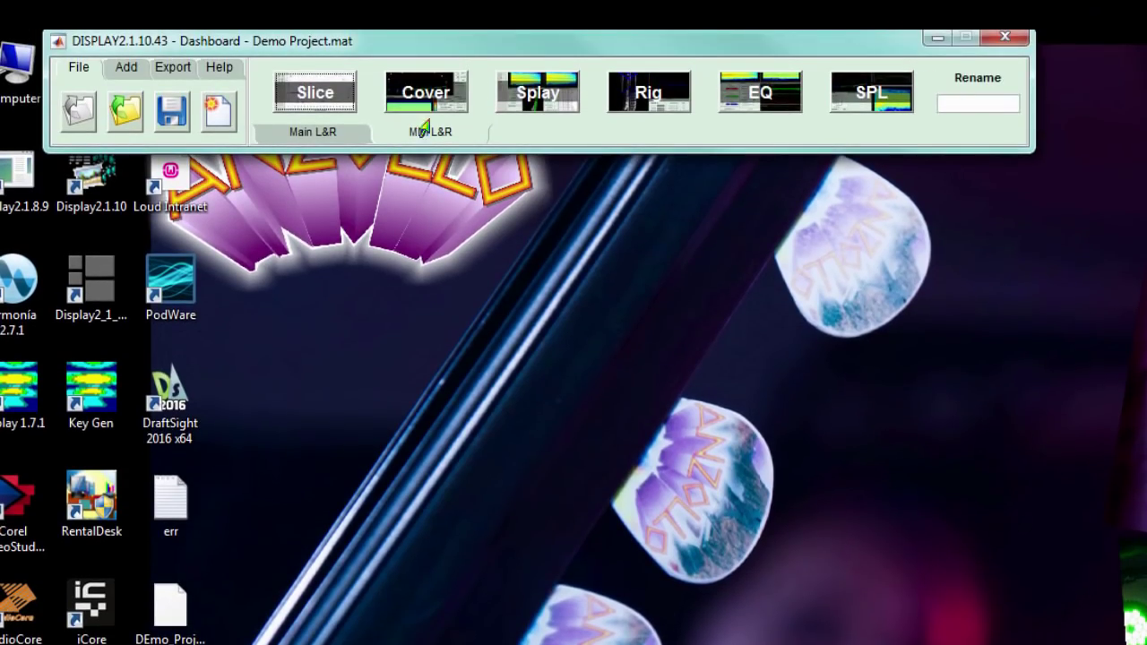
# Give Mini L&R coverage a Seating audience offset with START Delta 2 and STOP Delta -2 dB
pyautogui.click(425, 97)
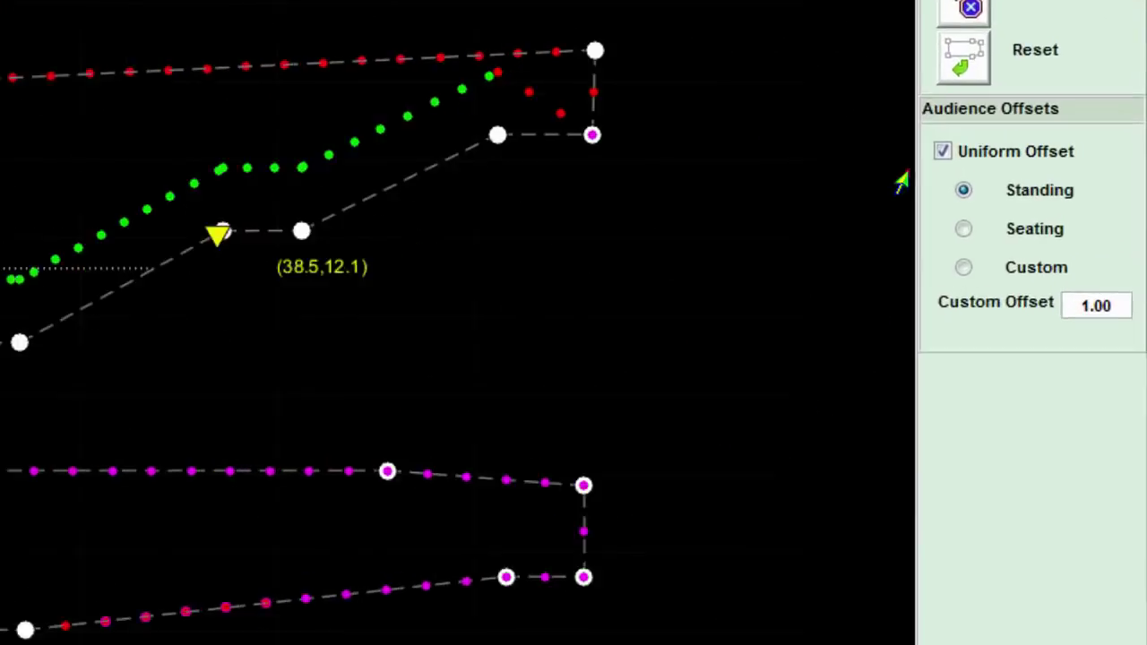
pyautogui.click(963, 229)
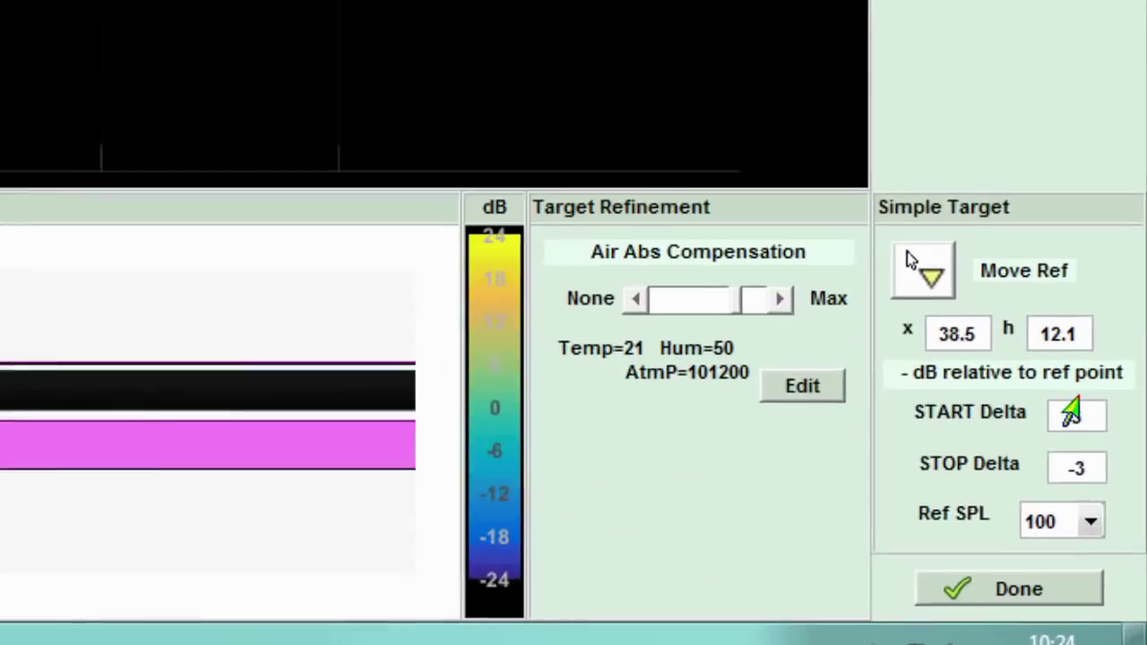
pyautogui.click(1126, 547)
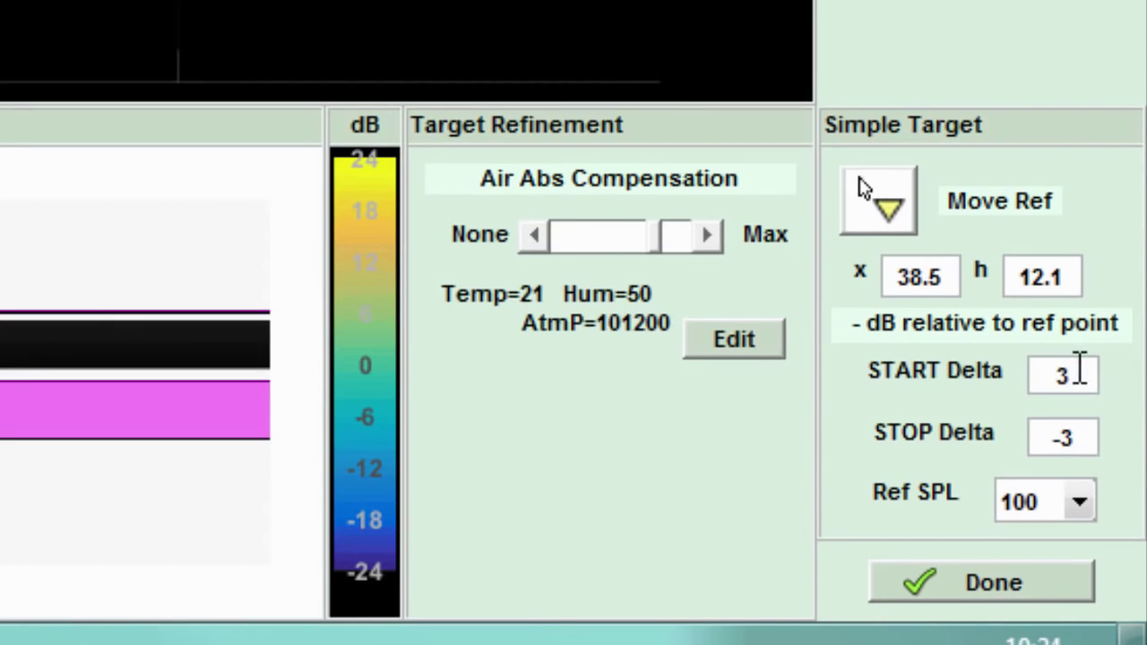
pyautogui.moveTo(1079, 370); pyautogui.dragTo(1038, 371)
pyautogui.write('2')
pyautogui.moveTo(1095, 439); pyautogui.dragTo(1029, 439)
pyautogui.write('-2')
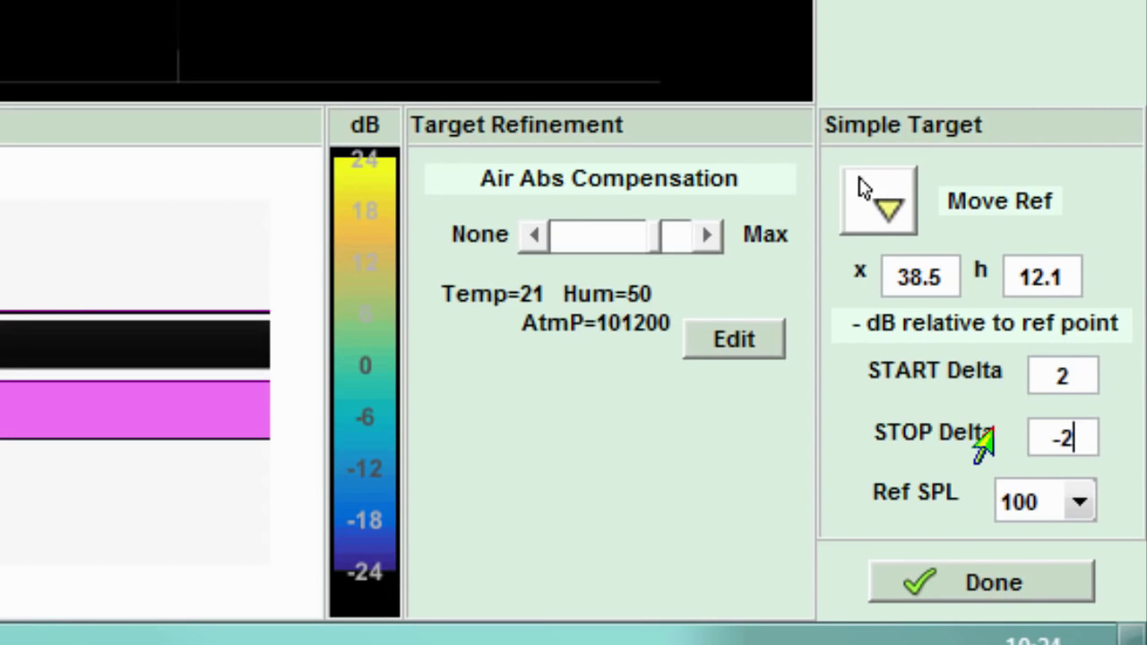
pyautogui.click(992, 582)
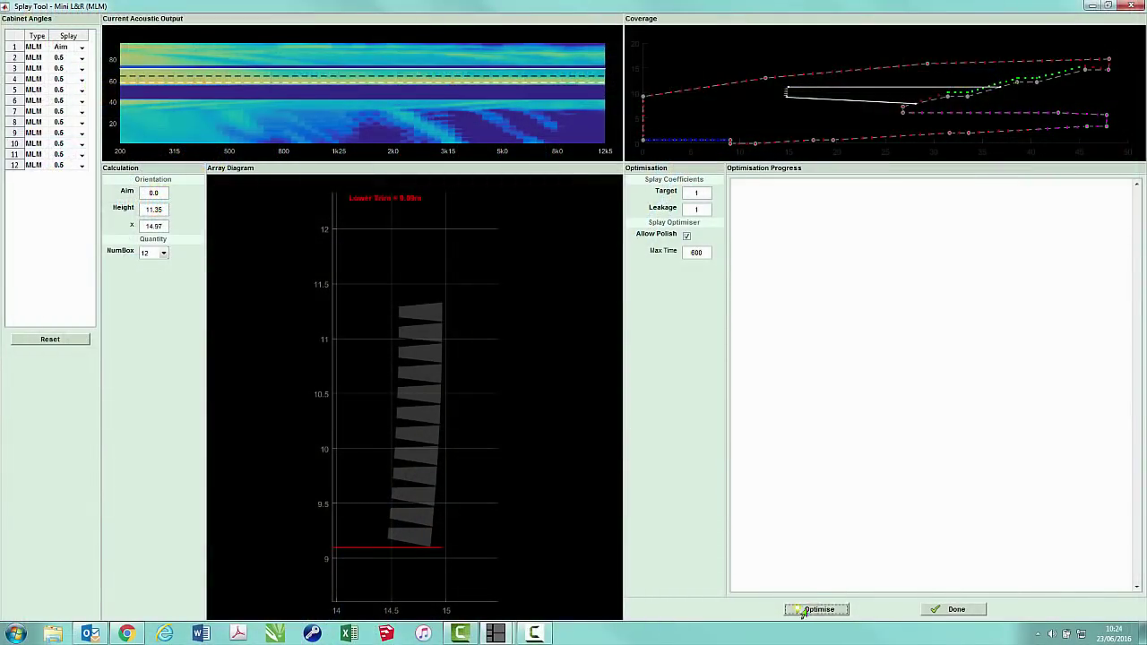
# Optimise and accept Mini L&R splay: aim 0.4, cabinets 7 and 11 at 2, others 0.5
pyautogui.click(799, 608)
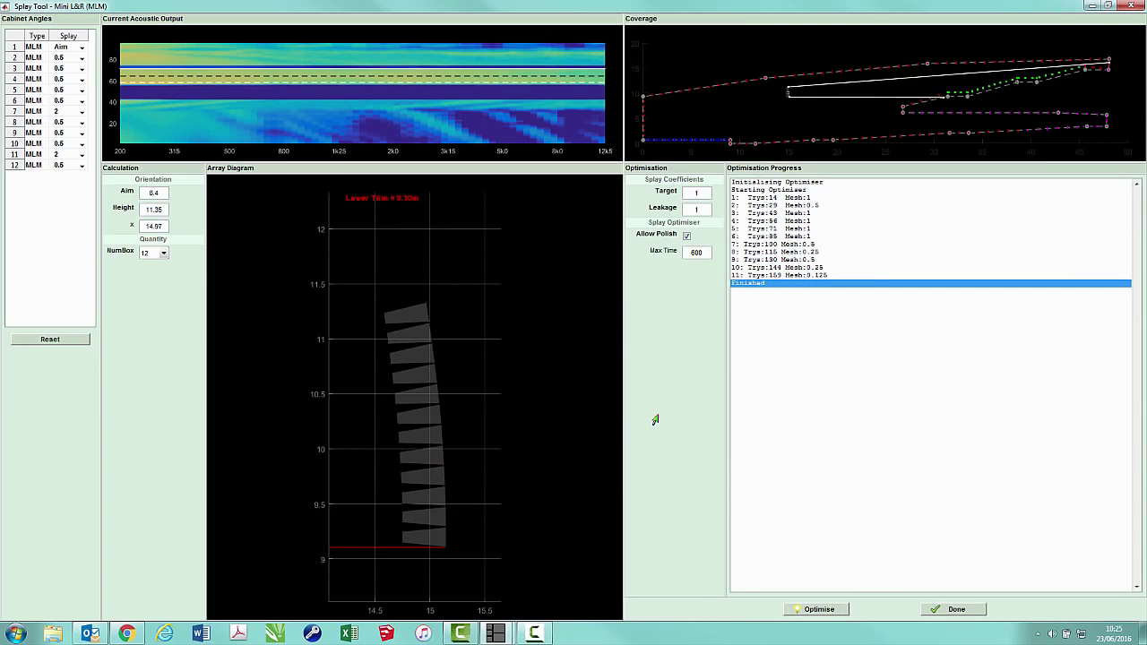
pyautogui.click(956, 611)
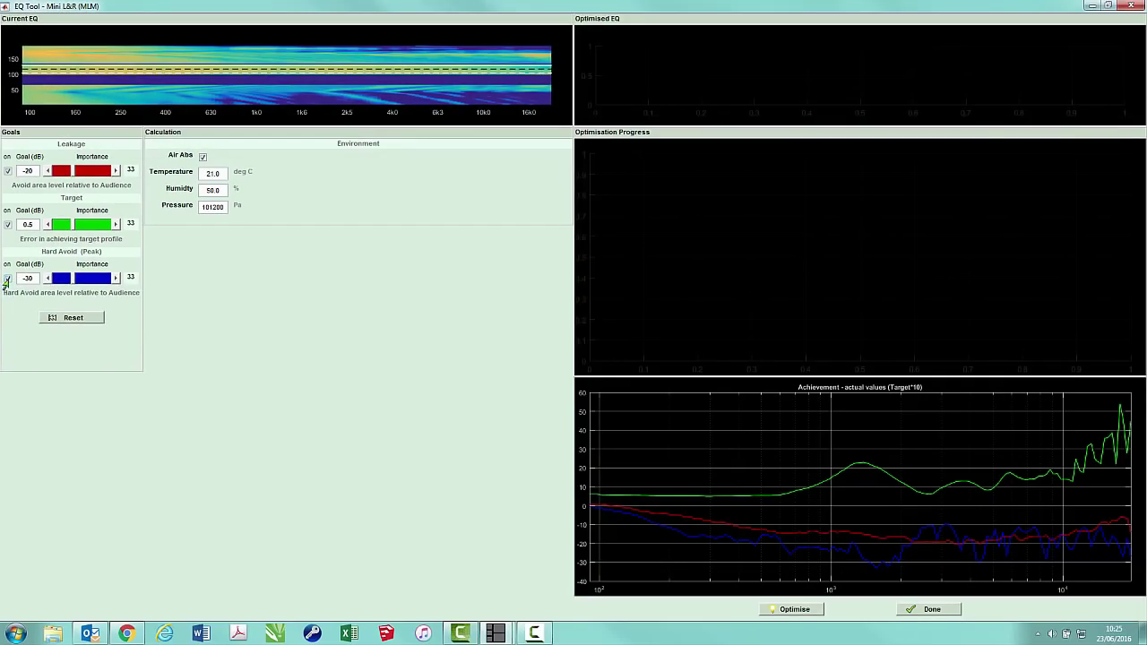
# Untick the Hard Avoid goal, then optimise and accept the Mini L&R EQ
pyautogui.click(7, 279)
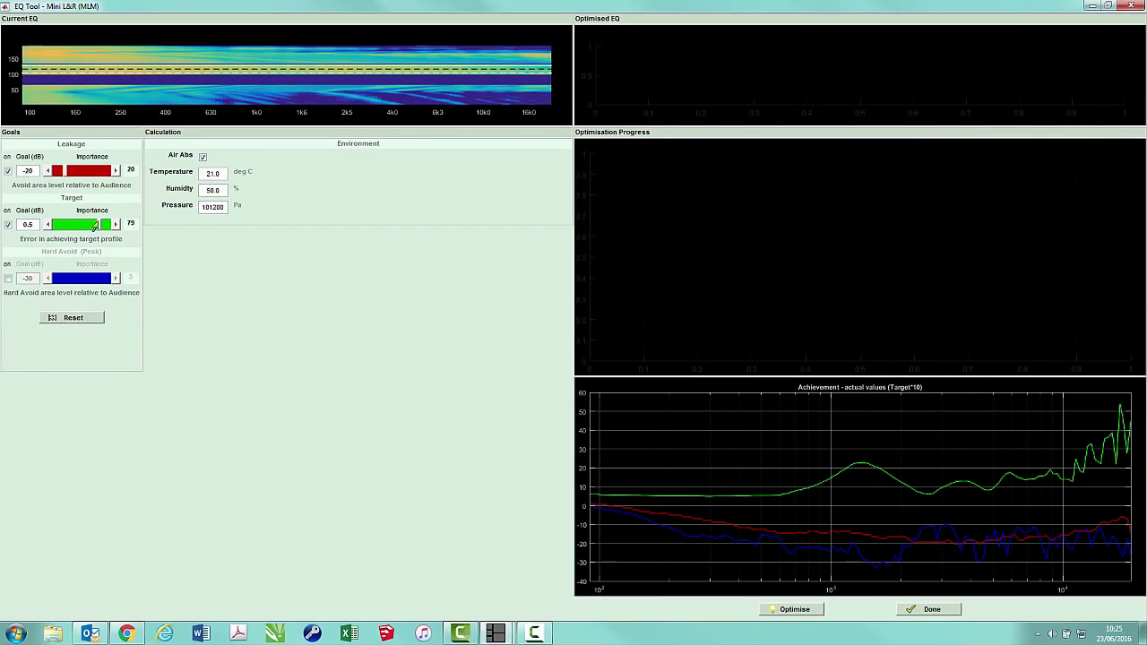
pyautogui.click(776, 611)
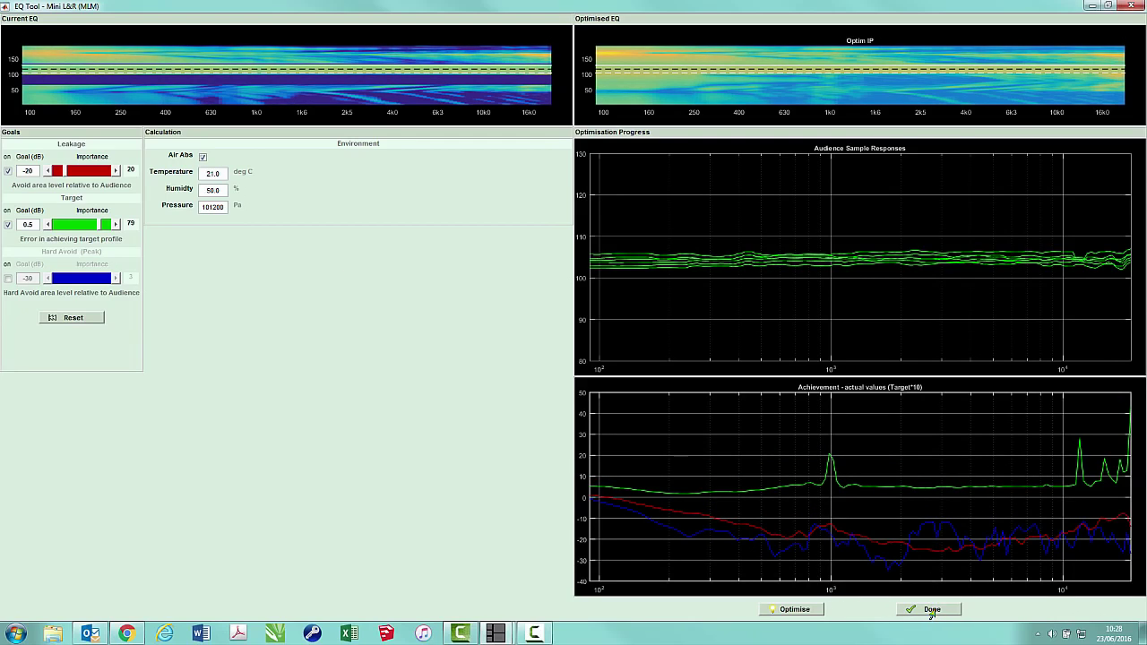
pyautogui.click(932, 610)
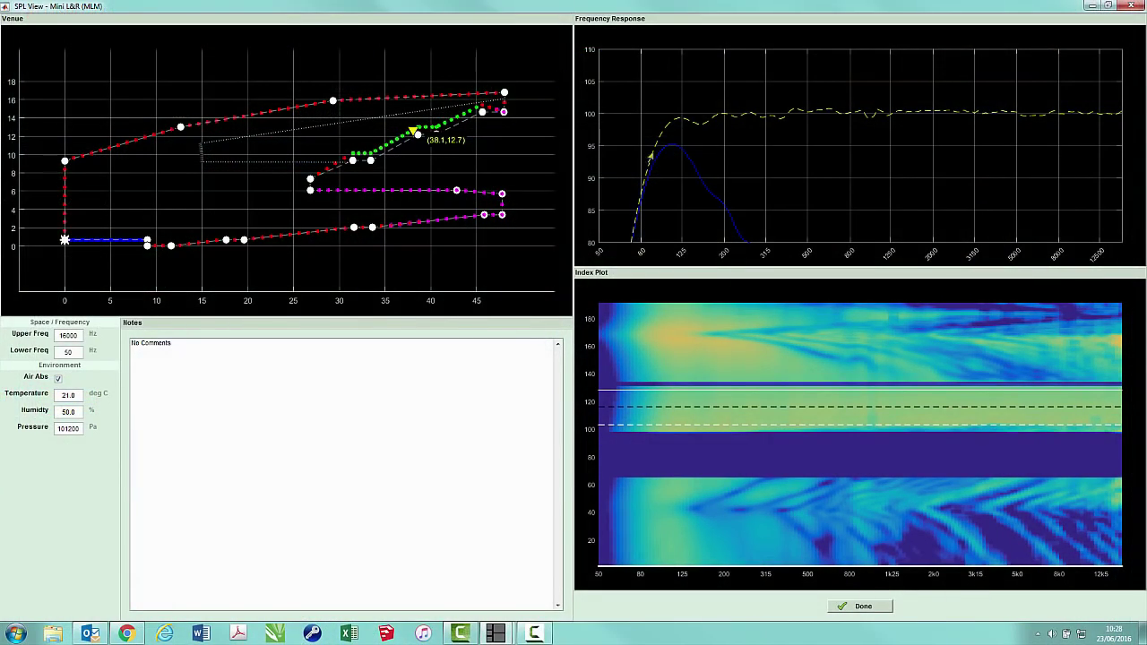
pyautogui.moveTo(703, 422)
pyautogui.mouseDown()
pyautogui.moveTo(719, 535)
pyautogui.moveTo(686, 615)
pyautogui.moveTo(694, 389)
pyautogui.moveTo(698, 414)
pyautogui.mouseUp()
pyautogui.click(855, 606)
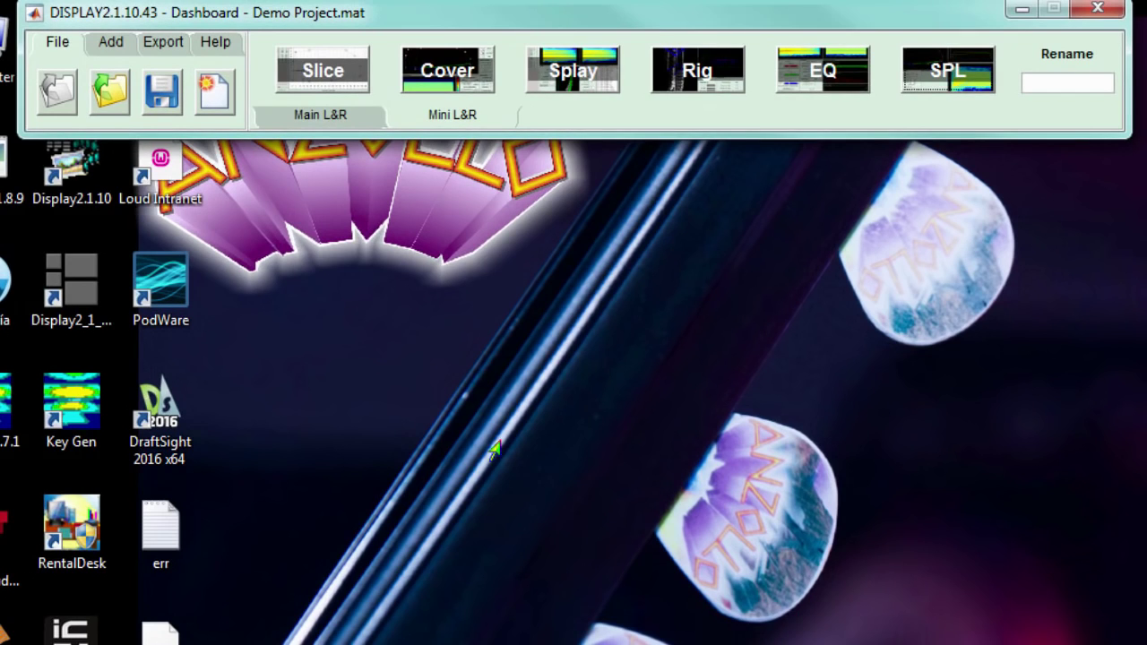
# Open the Export Options and browse for the preset file's save location
pyautogui.click(162, 44)
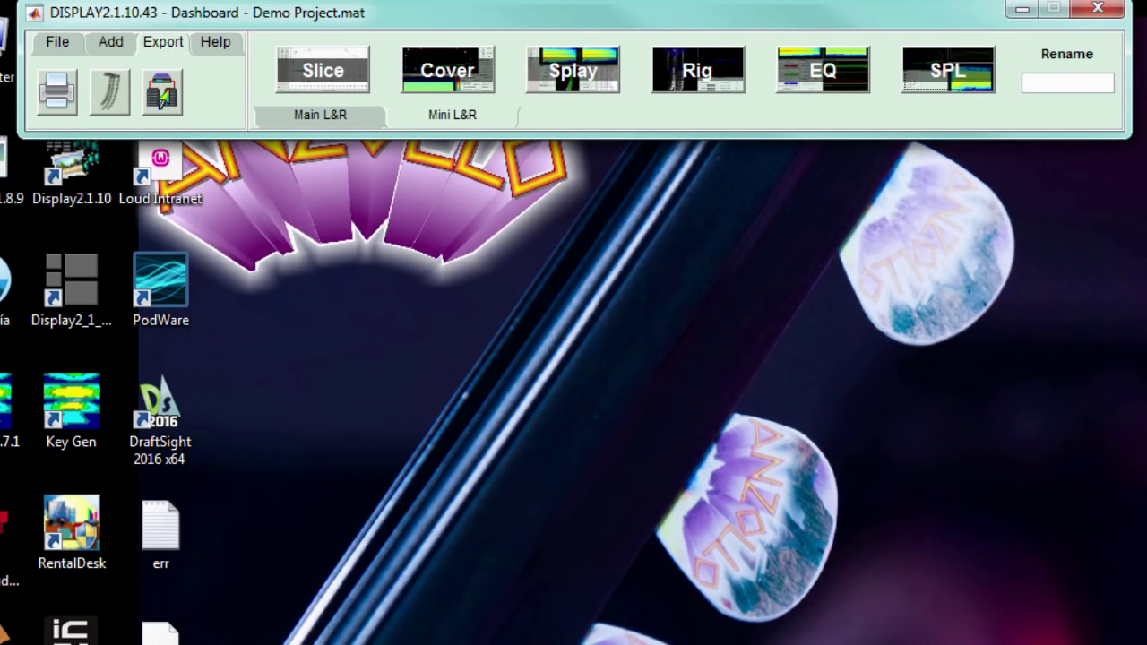
pyautogui.click(161, 91)
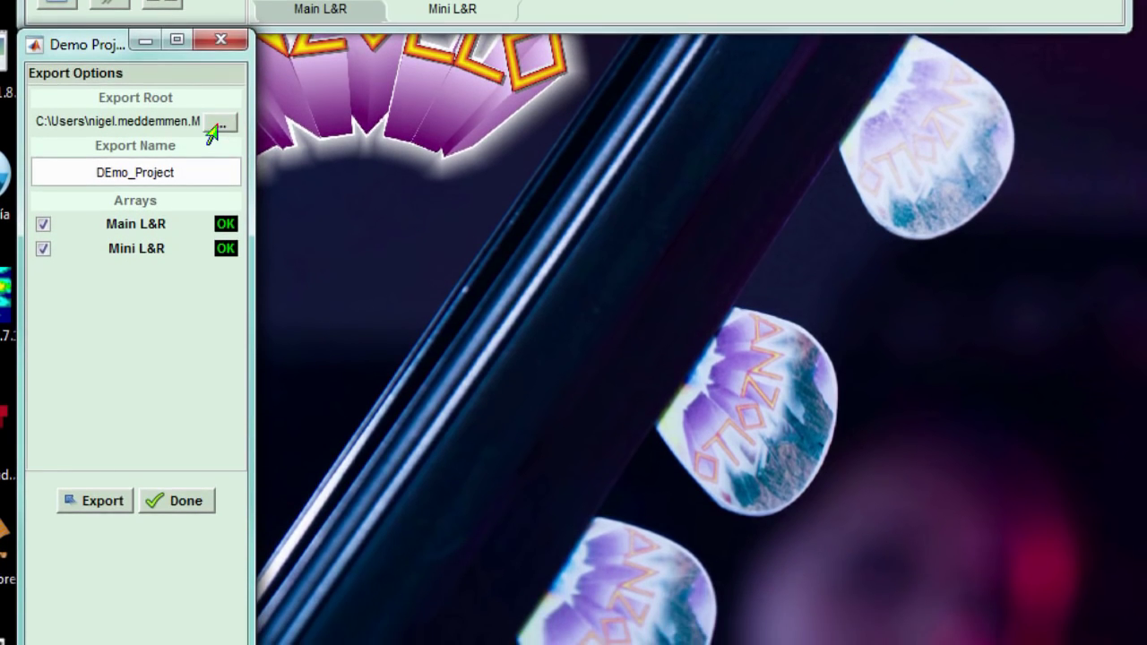
pyautogui.click(224, 141)
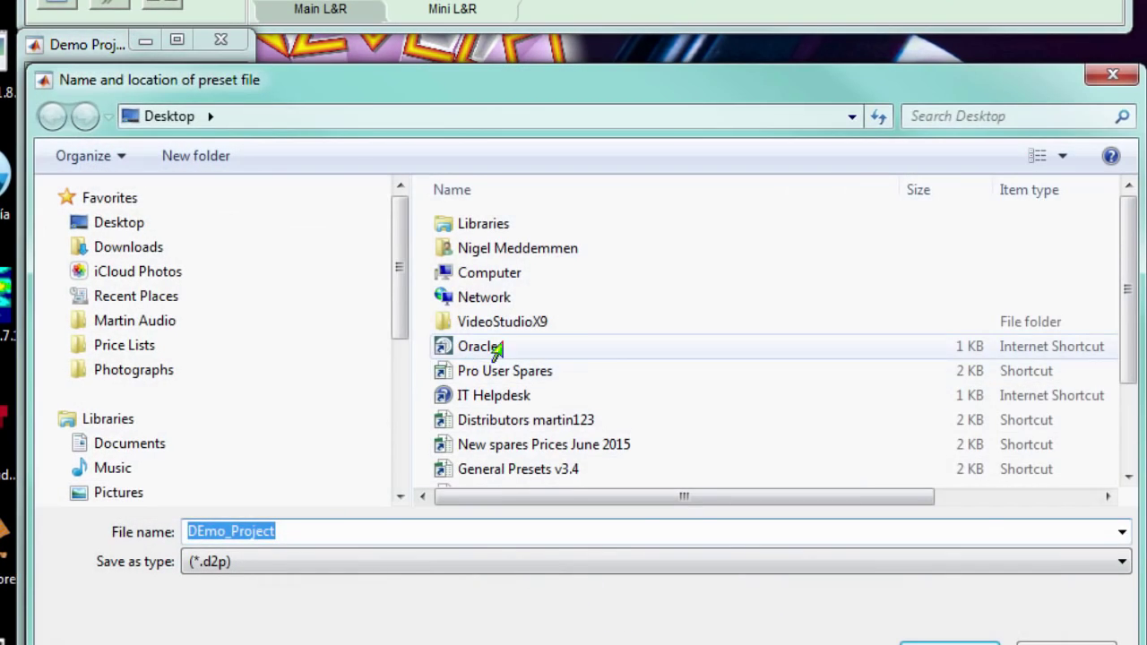
# Save the preset as Demo_Project on the Desktop, replacing the existing file
pyautogui.click(207, 531)
pyautogui.press('BackSpace')
pyautogui.write('e')
pyautogui.click(948, 643)
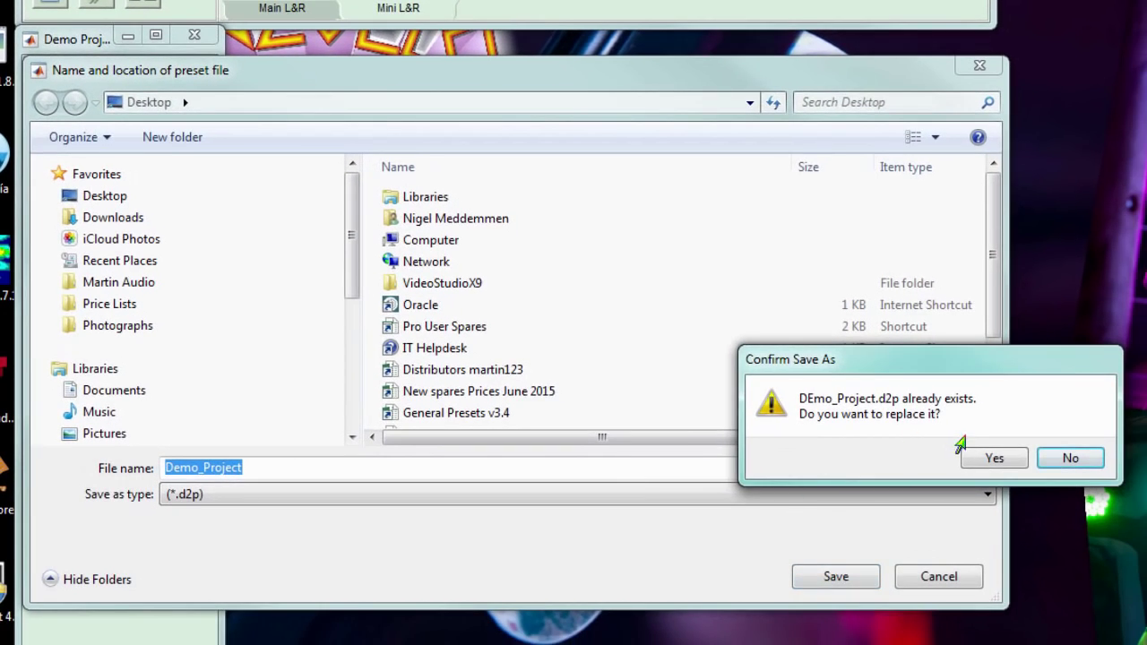
pyautogui.click(980, 458)
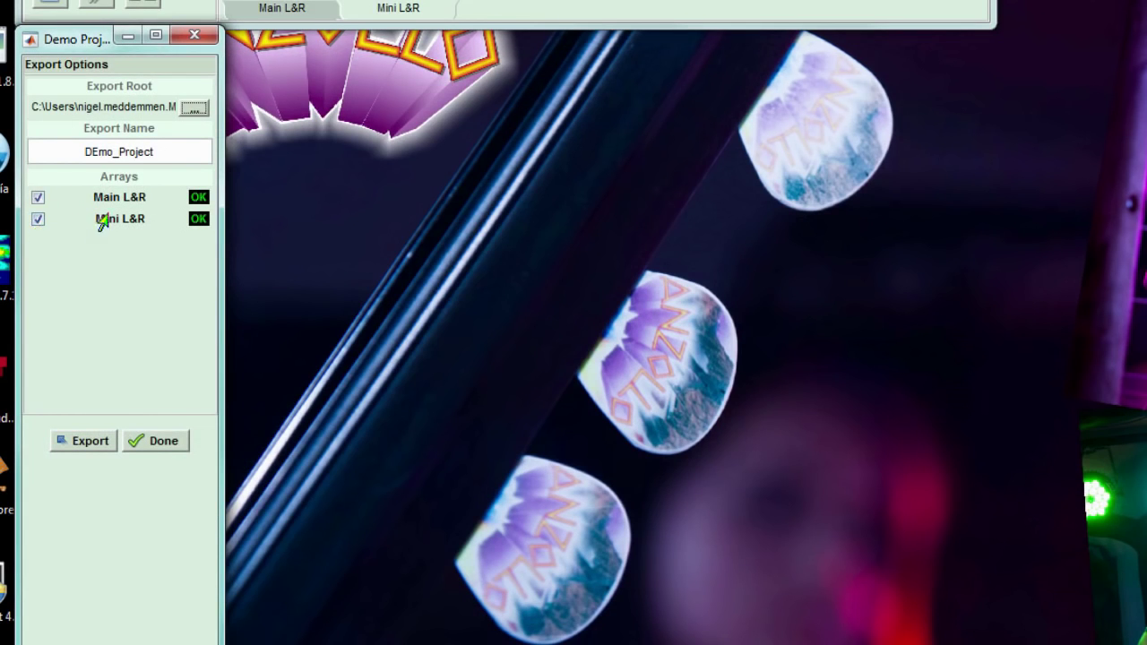
# Export Main L&R and Mini L&R to the preset, overwriting the old export, then close Export Options
pyautogui.click(77, 441)
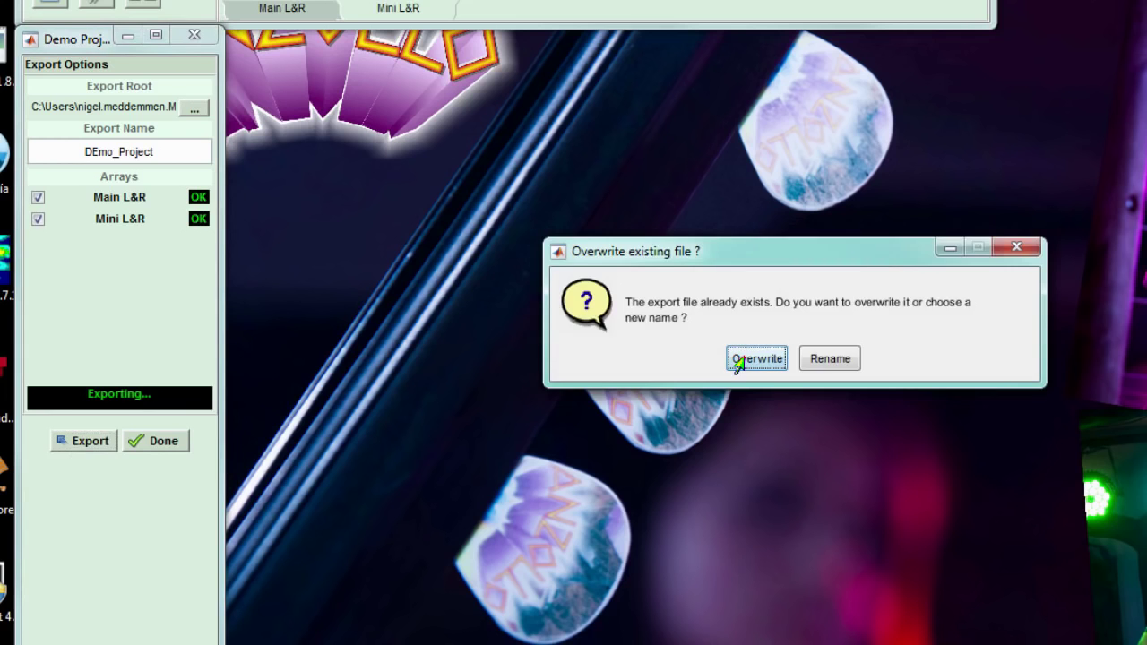
pyautogui.click(756, 359)
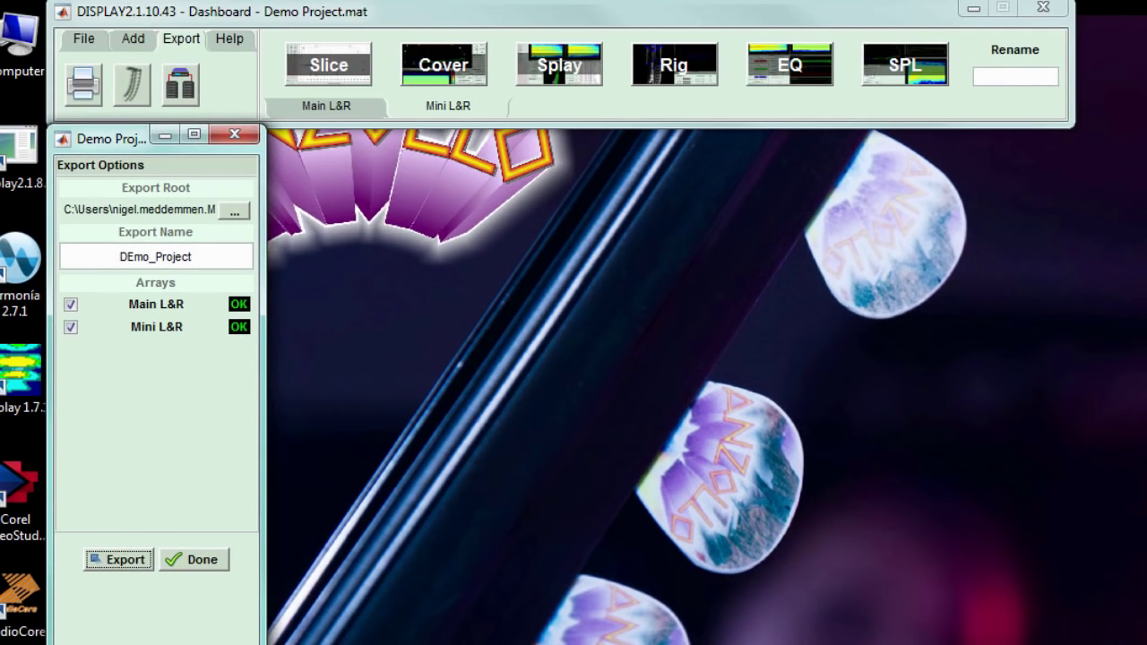
pyautogui.click(186, 566)
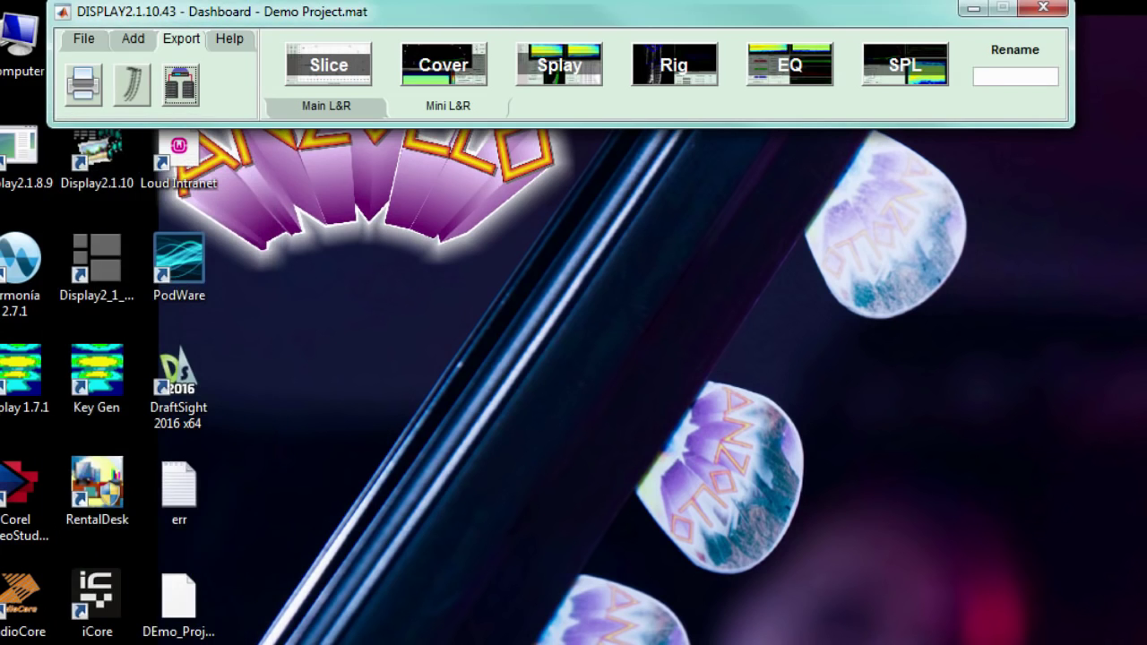